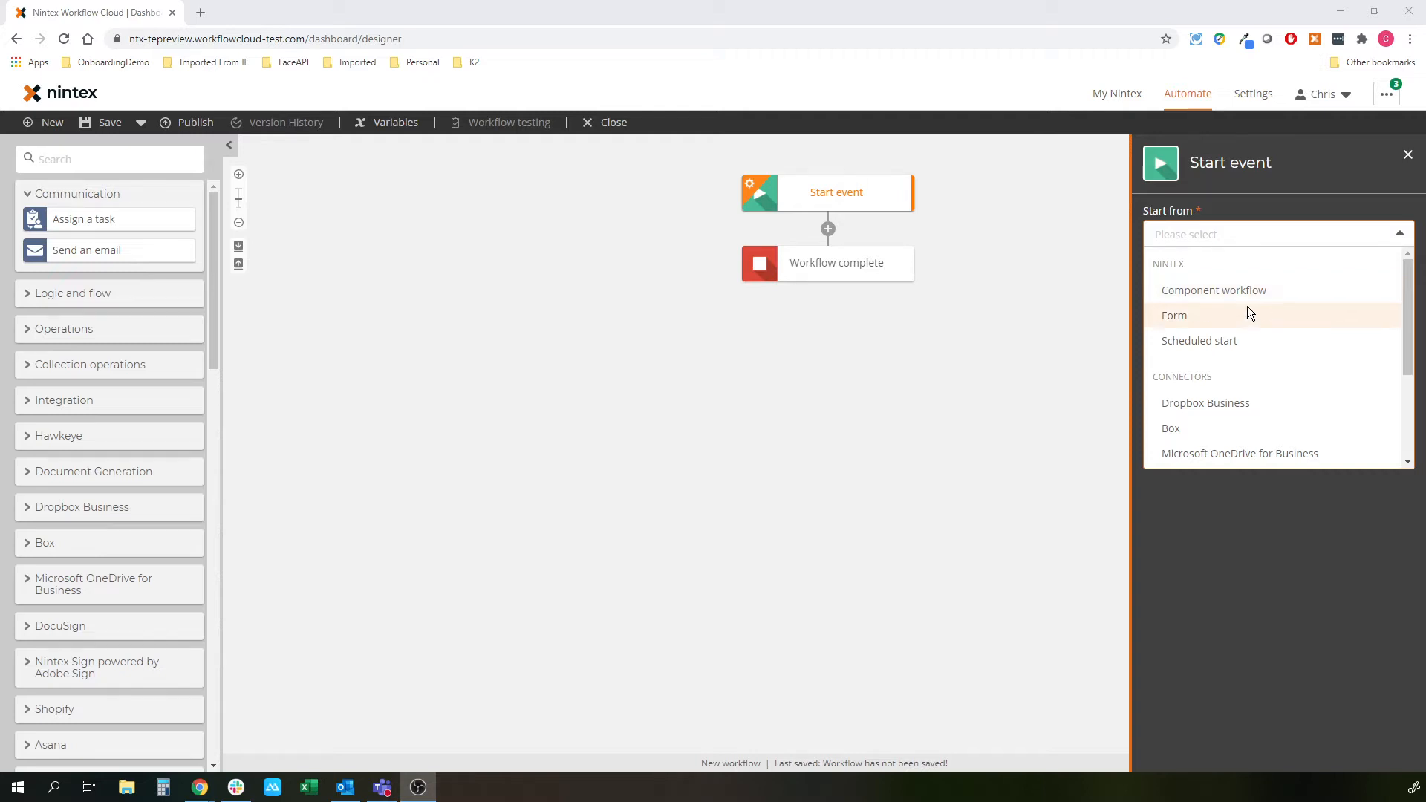
- Set the workflow to start from a form available in Nintex Mobile and My Nintex
{"action": "left_click", "coordinate": [1222, 294]}
{"action": "left_click", "coordinate": [1235, 257]}
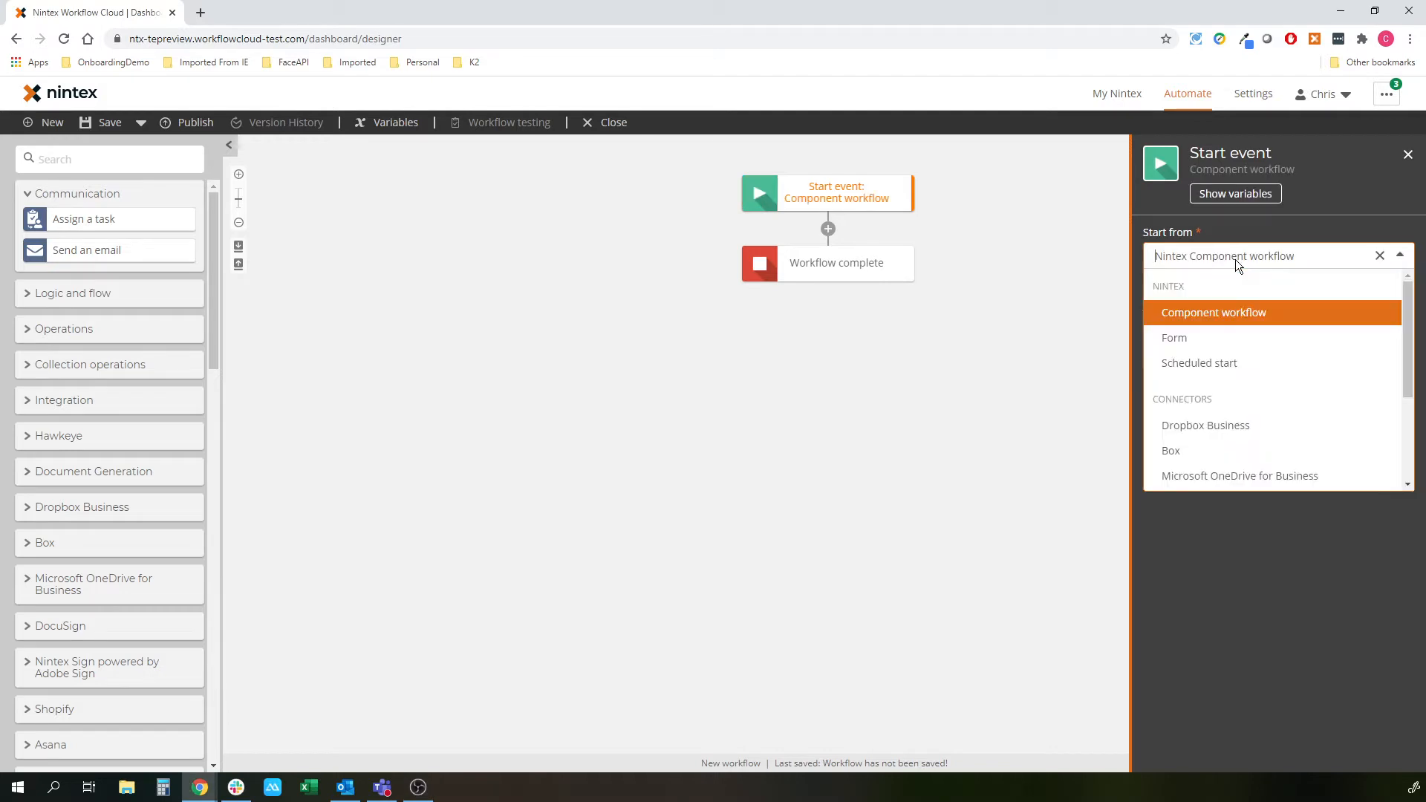
{"action": "left_click", "coordinate": [1191, 331]}
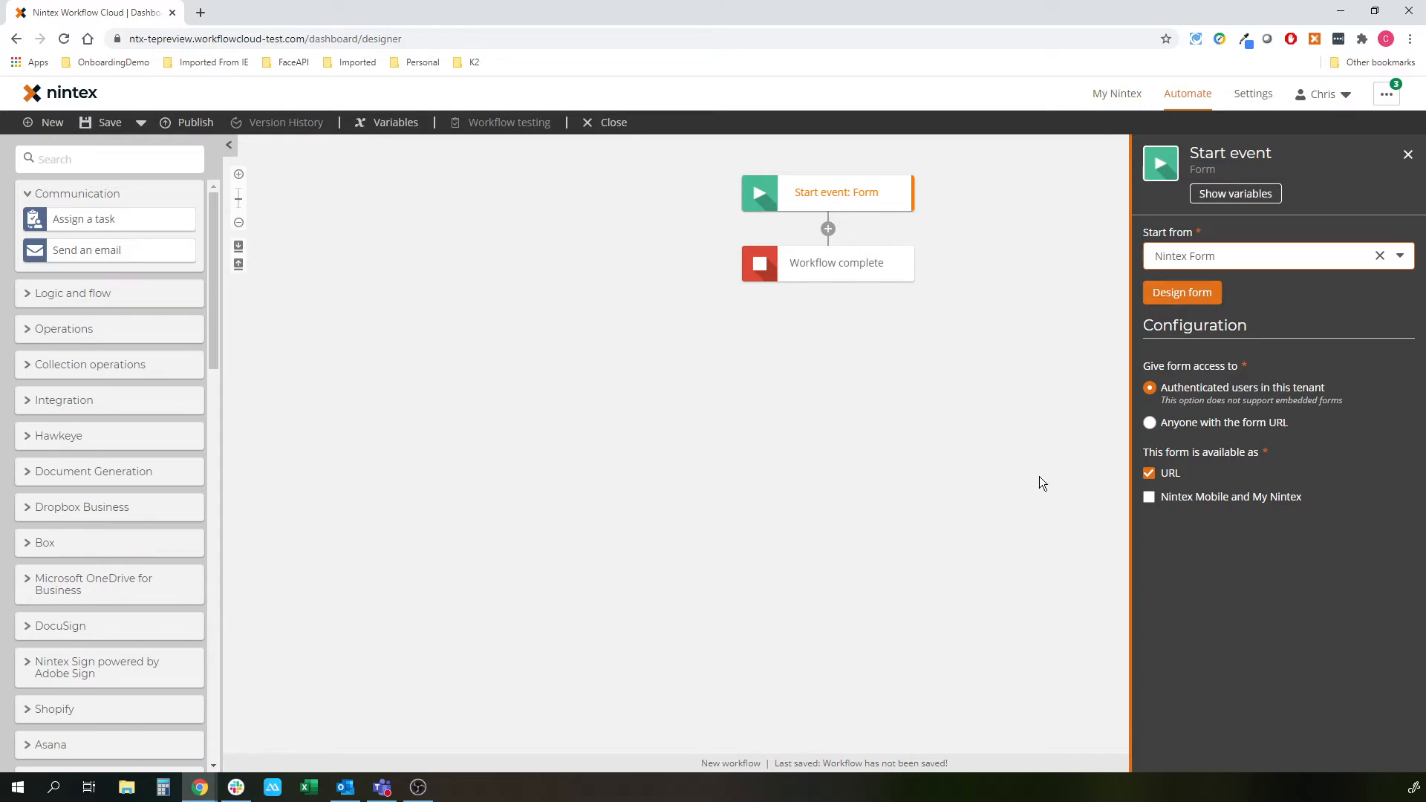
{"action": "left_click", "coordinate": [1232, 498]}
- Open the form designer for the workflow's empty start form
{"action": "left_click", "coordinate": [1192, 291]}
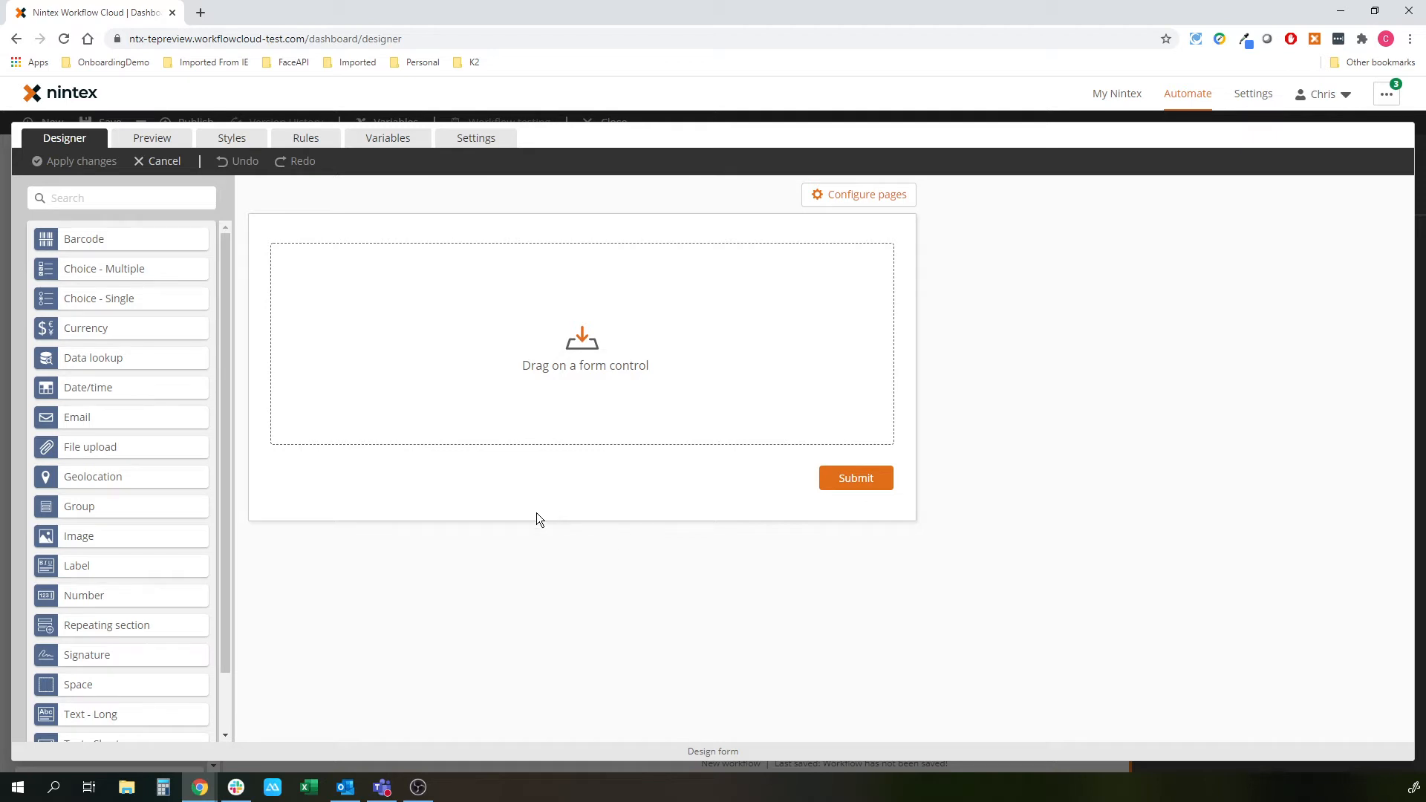
- Add a Heading 2 label at the top reading the creator's name plus 'Lead Capture Form'
{"action": "left_click_drag", "start_coordinate": [197, 565], "coordinate": [355, 264]}
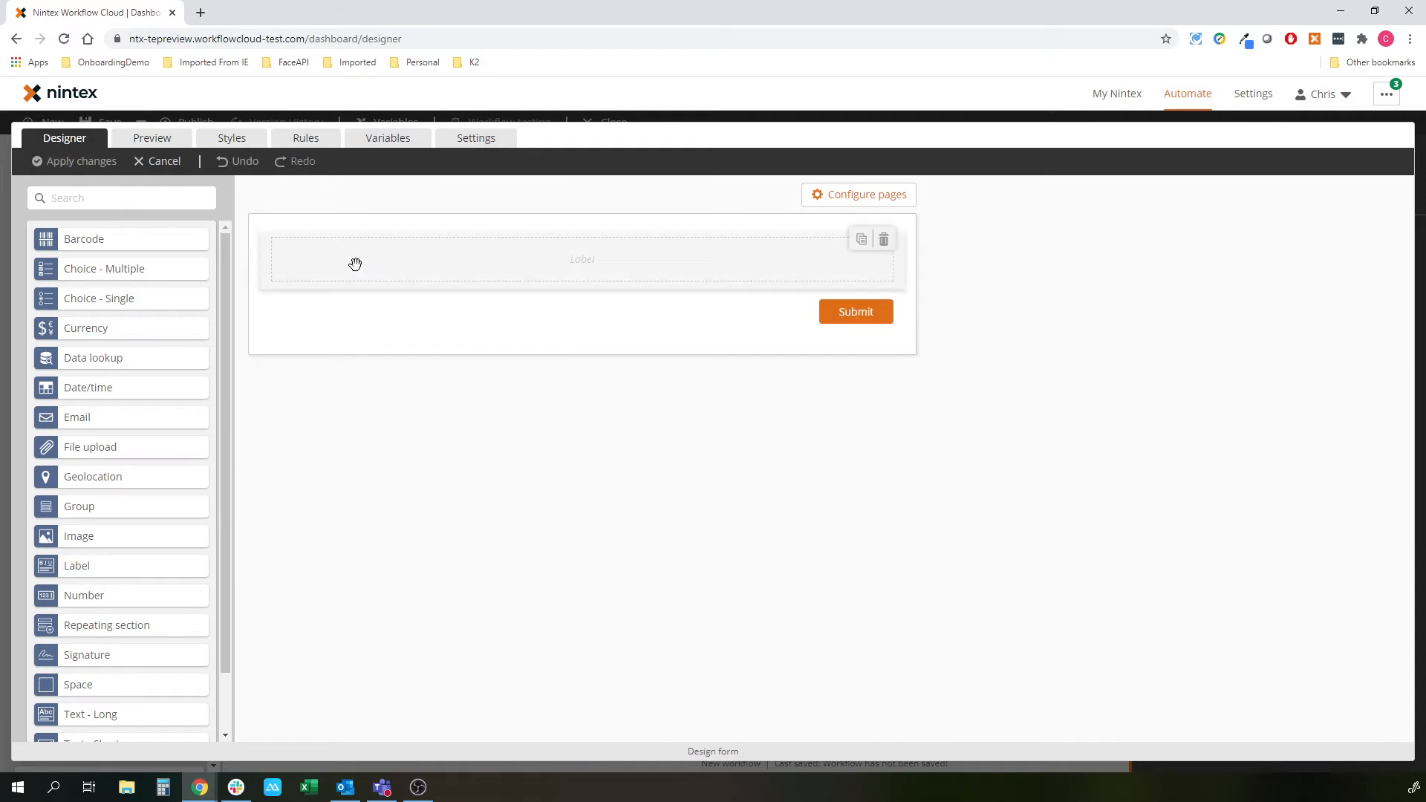
{"action": "left_click", "coordinate": [500, 267]}
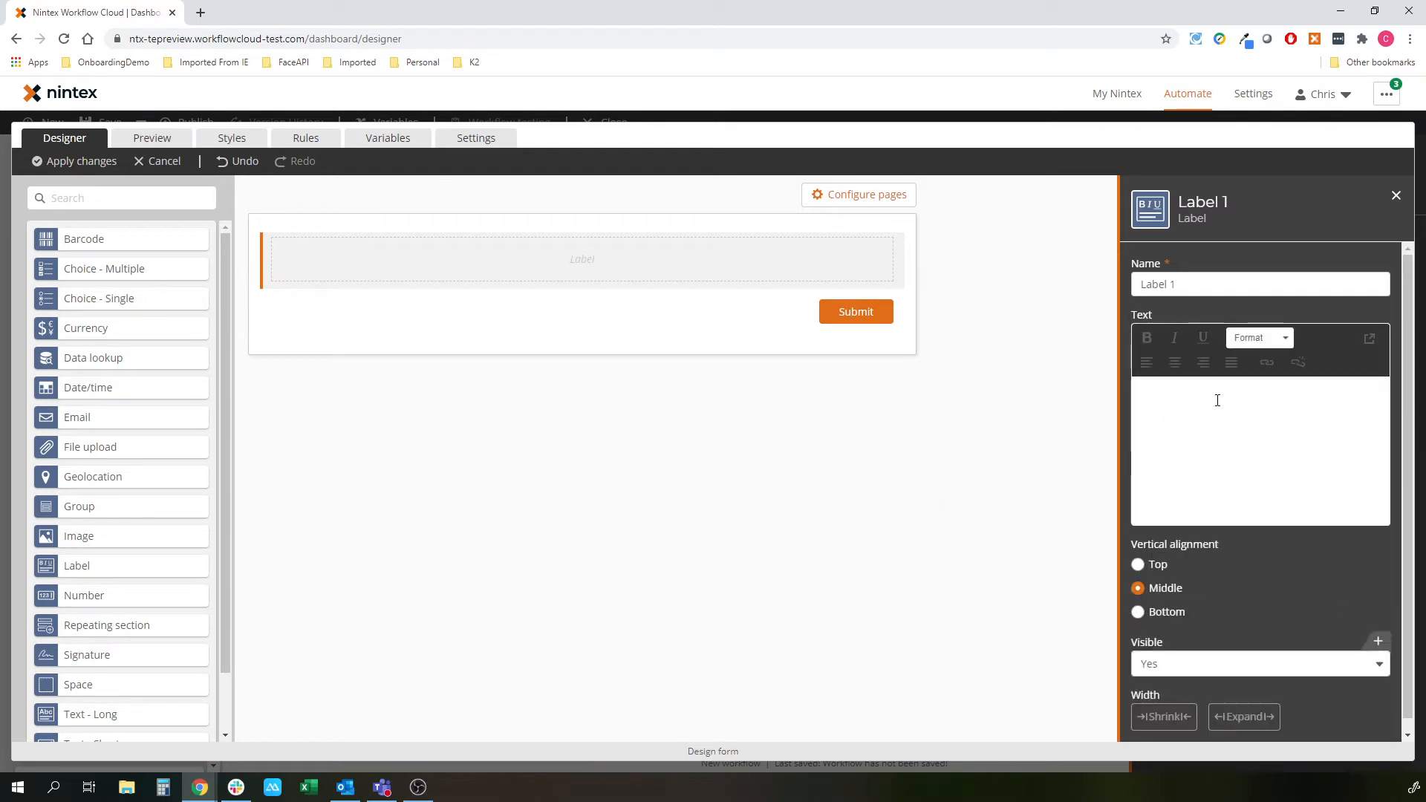
{"action": "left_click", "coordinate": [1217, 400]}
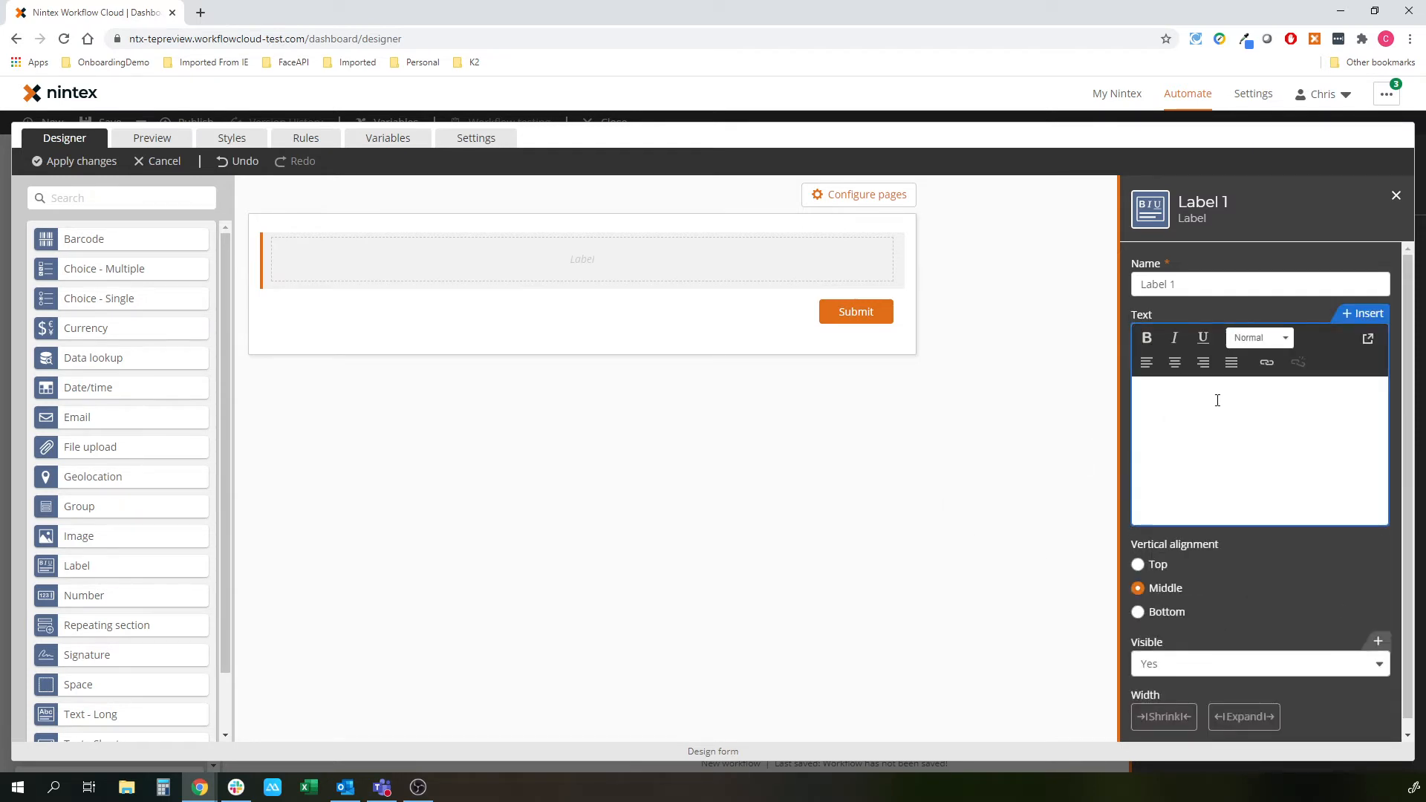
{"action": "type", "text": "Christi"}
{"action": "type", "text": "an's Lead Gen"}
{"action": "key", "text": "BackSpace"}
{"action": "key", "text": "BackSpace"}
{"action": "key", "text": "BackSpace"}
{"action": "type", "text": "Capture Form"}
{"action": "triple_click", "coordinate": [1252, 399]}
{"action": "left_click", "coordinate": [1270, 338]}
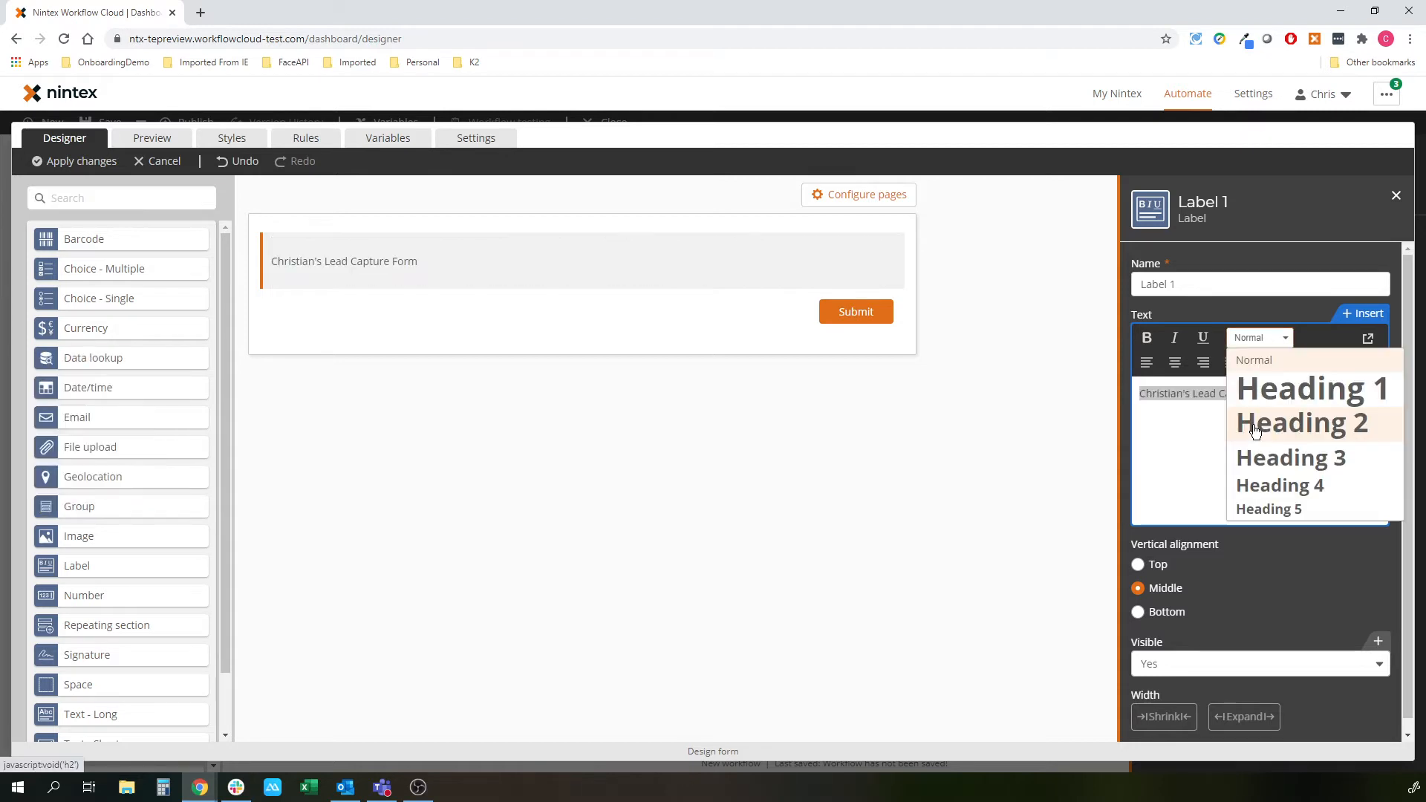
{"action": "left_click", "coordinate": [1254, 430]}
{"action": "left_click", "coordinate": [538, 524]}
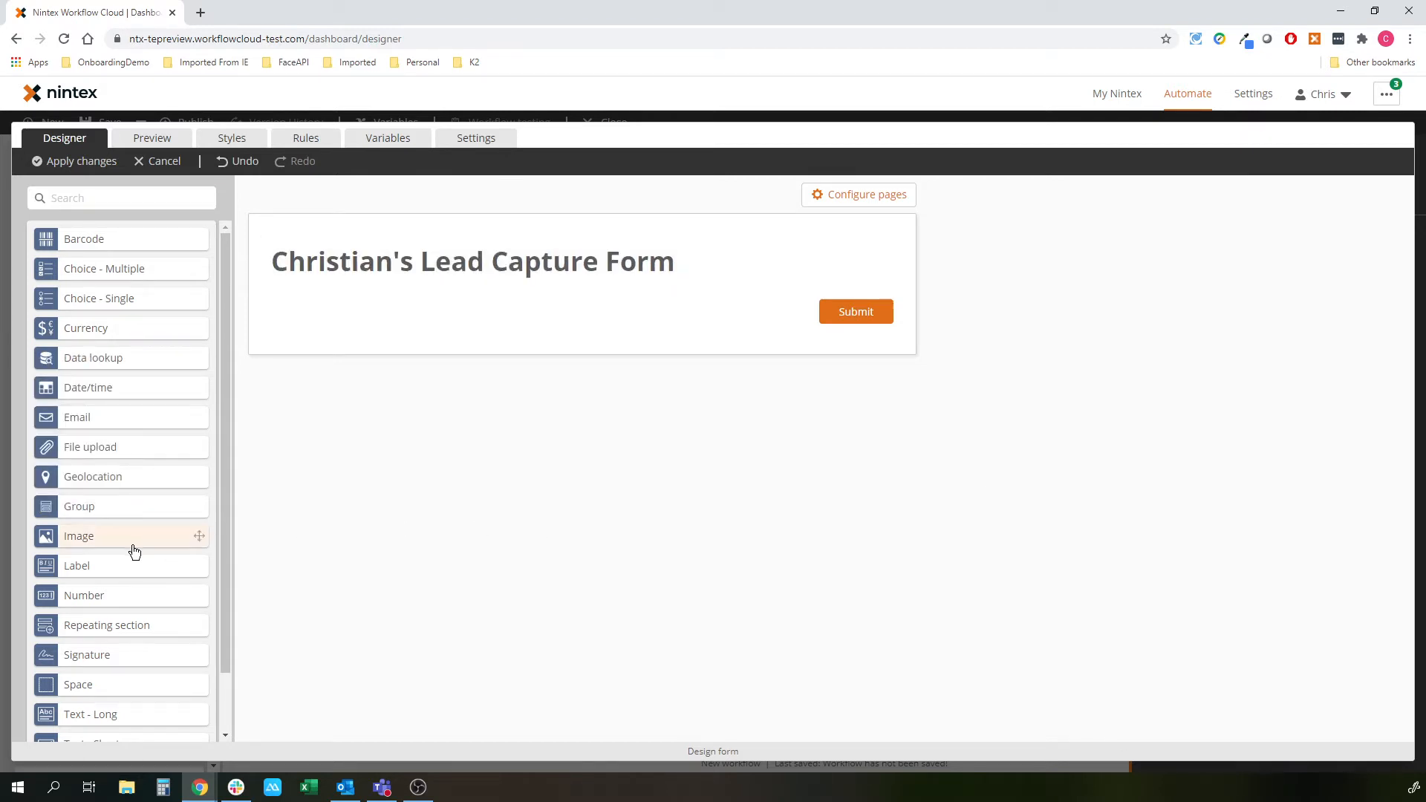
- Place three Text - Short fields and an Email field in two columns below the heading
{"action": "scroll", "coordinate": [89, 717], "scroll_direction": "down", "scroll_amount": 1}
{"action": "left_click_drag", "start_coordinate": [91, 679], "coordinate": [423, 310]}
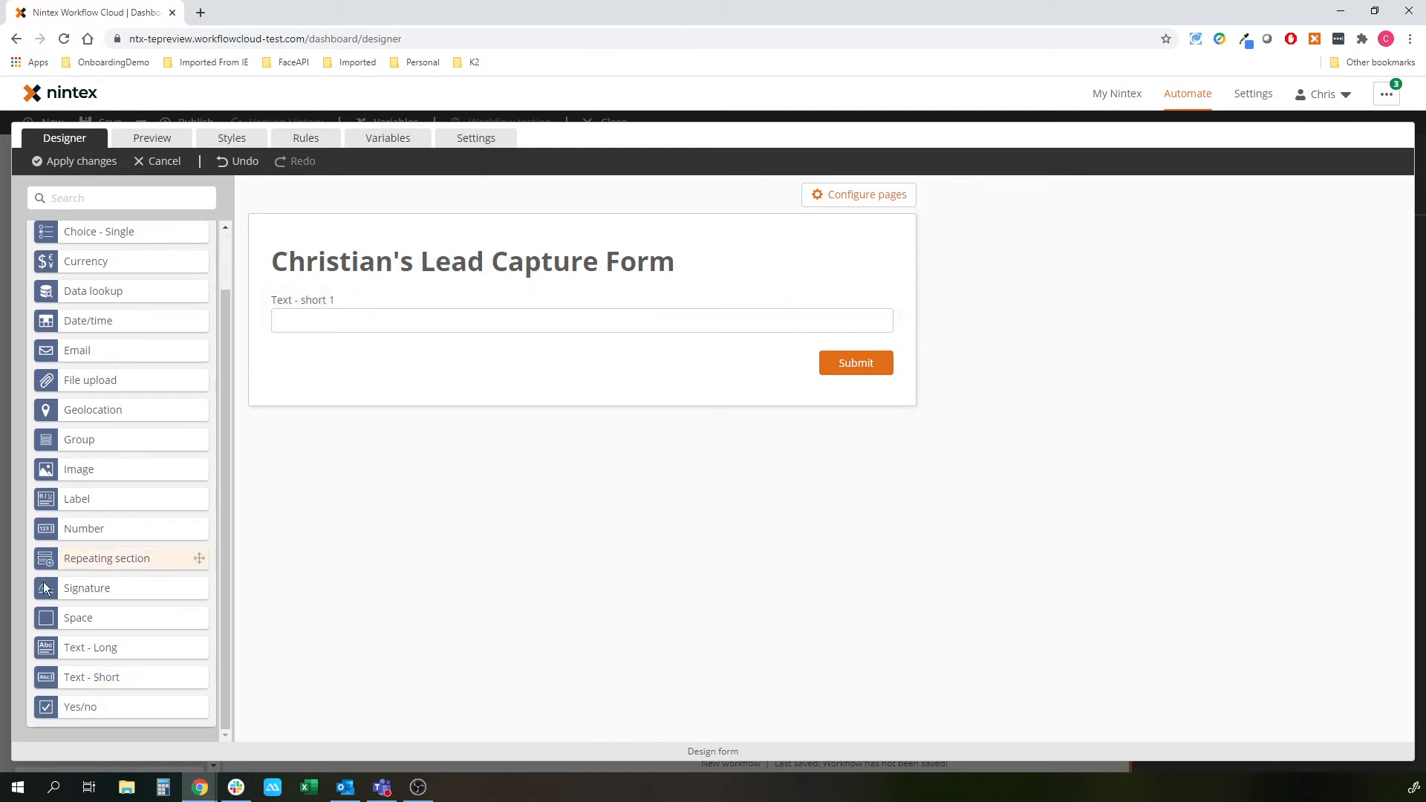
{"action": "left_click_drag", "start_coordinate": [70, 677], "coordinate": [757, 319]}
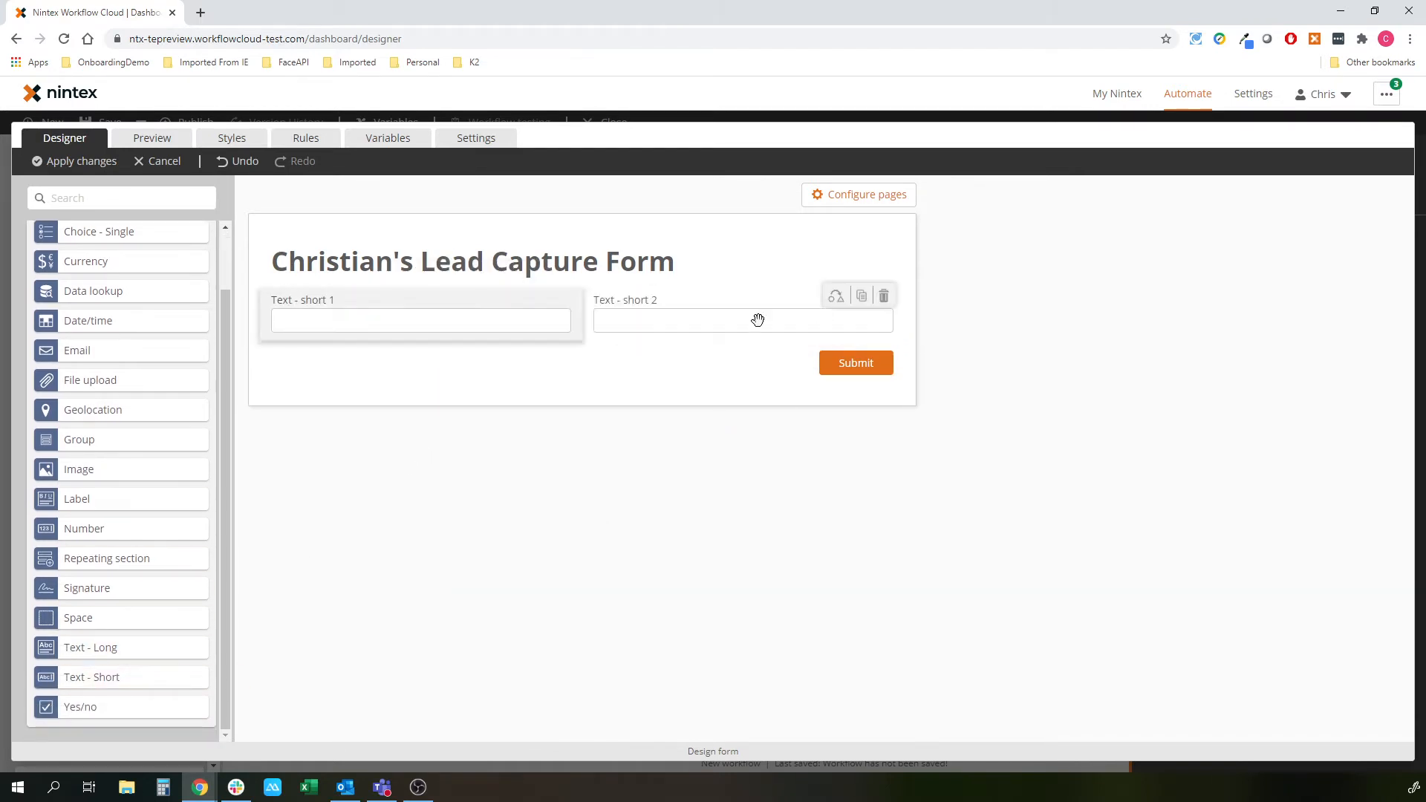
{"action": "left_click_drag", "start_coordinate": [92, 355], "coordinate": [389, 355]}
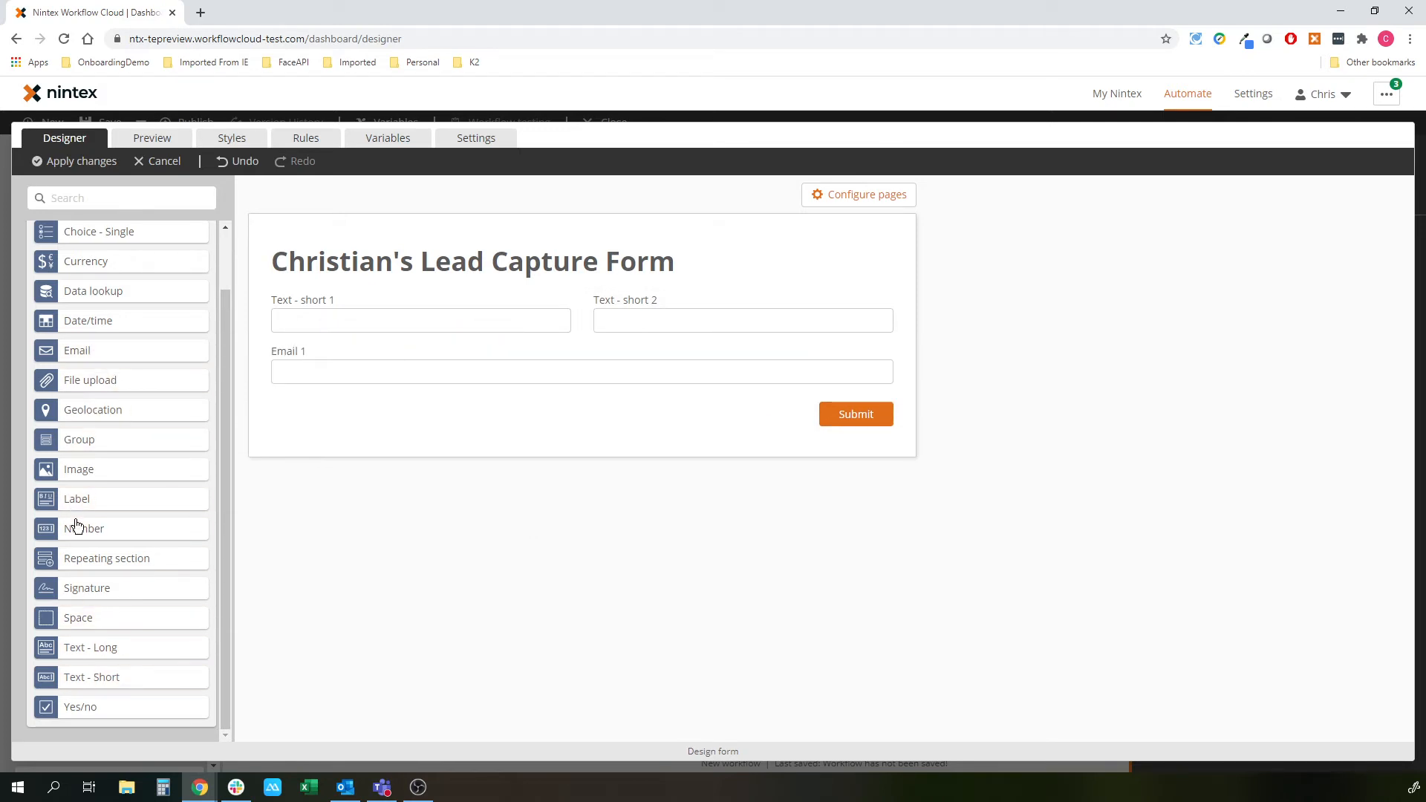
{"action": "left_click_drag", "start_coordinate": [77, 674], "coordinate": [583, 344]}
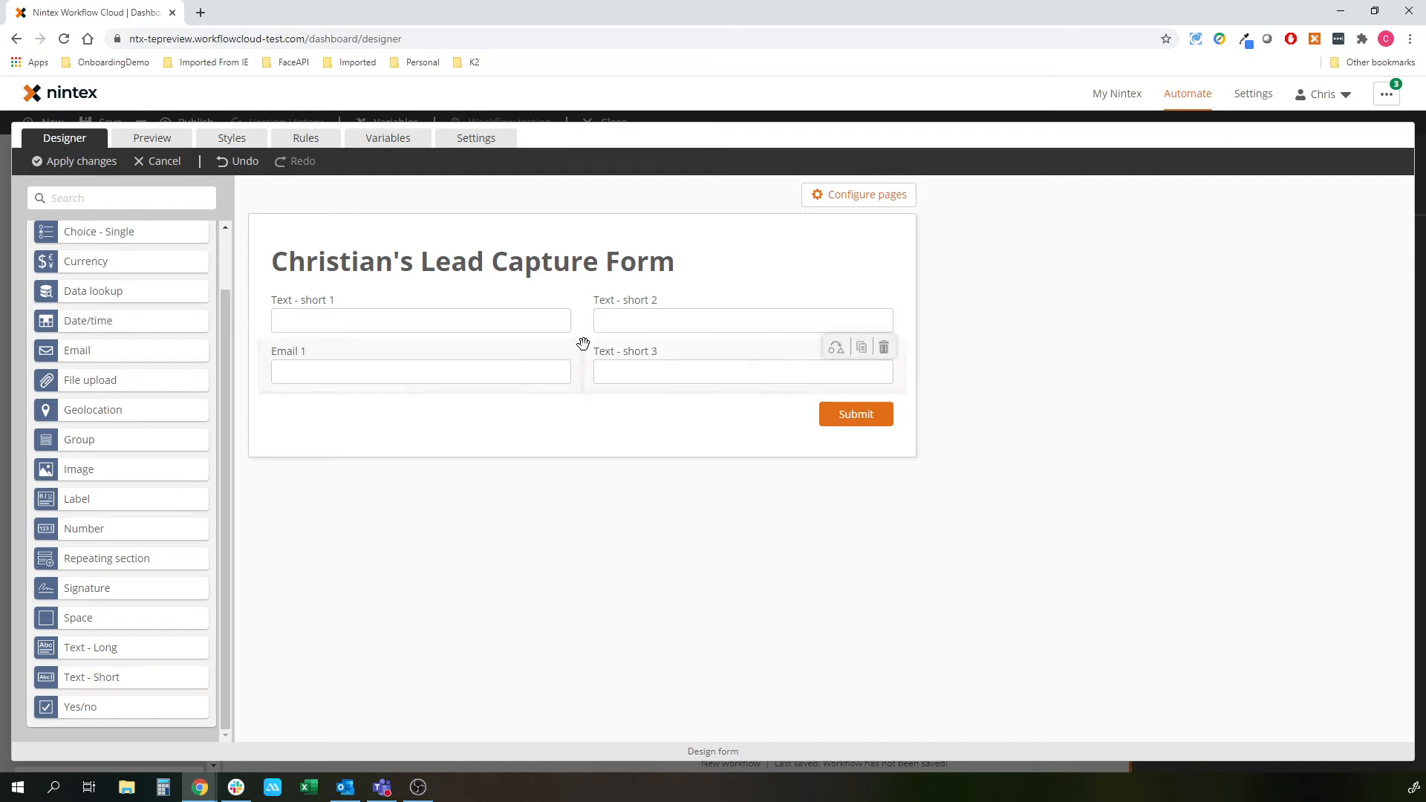
- Title the four fields Name, Company, Email and Mobile
{"action": "left_click", "coordinate": [381, 317]}
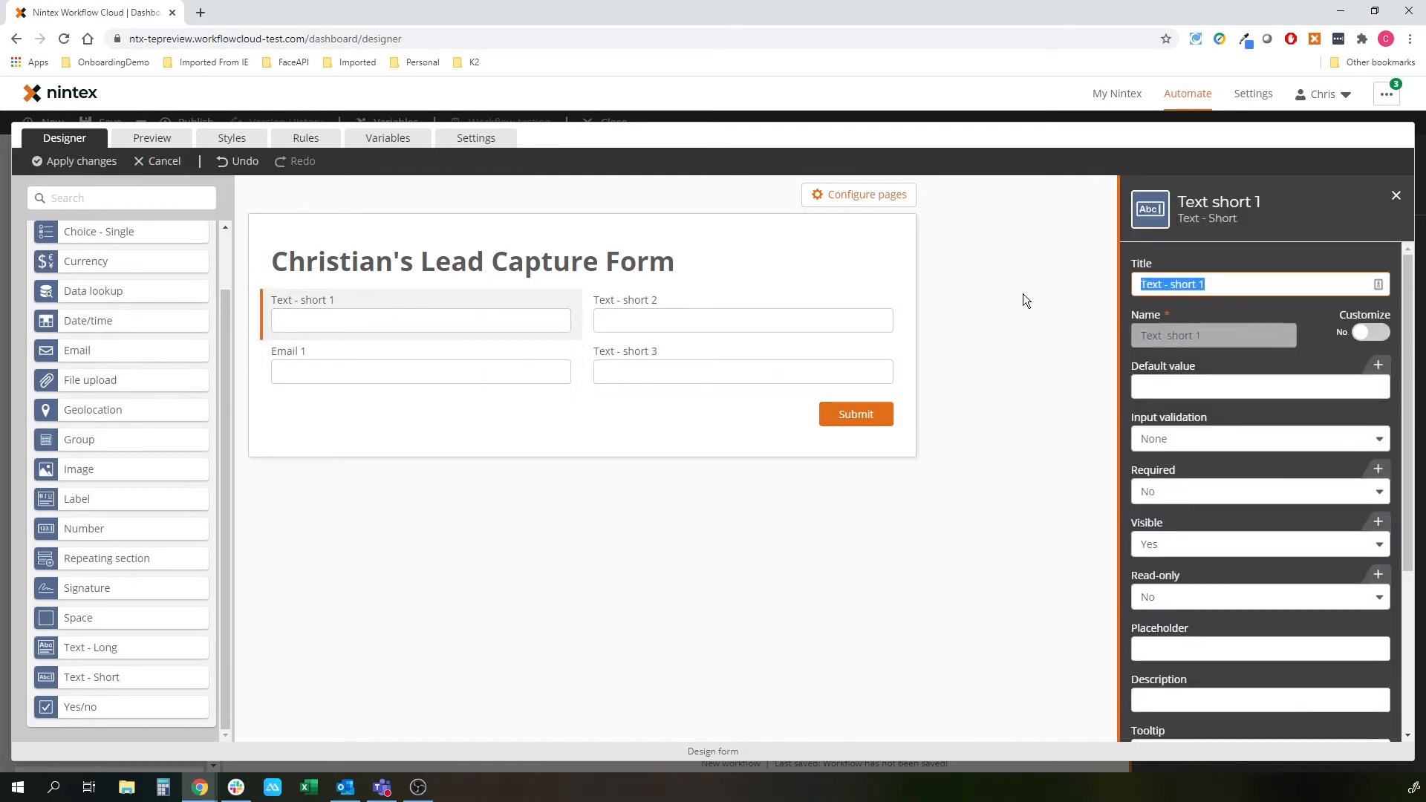
{"action": "type", "text": "Name"}
{"action": "left_click", "coordinate": [614, 325]}
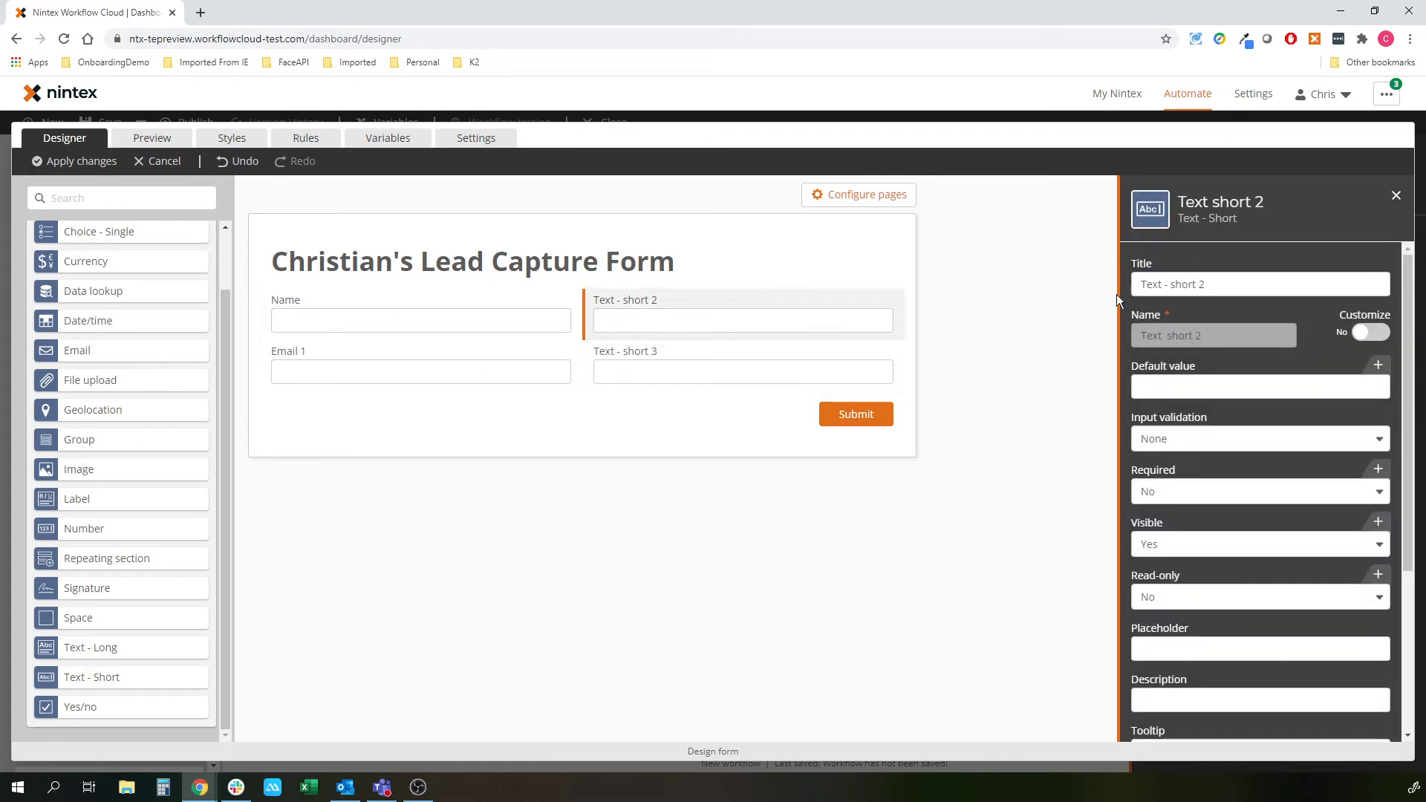
{"action": "type", "text": "Company"}
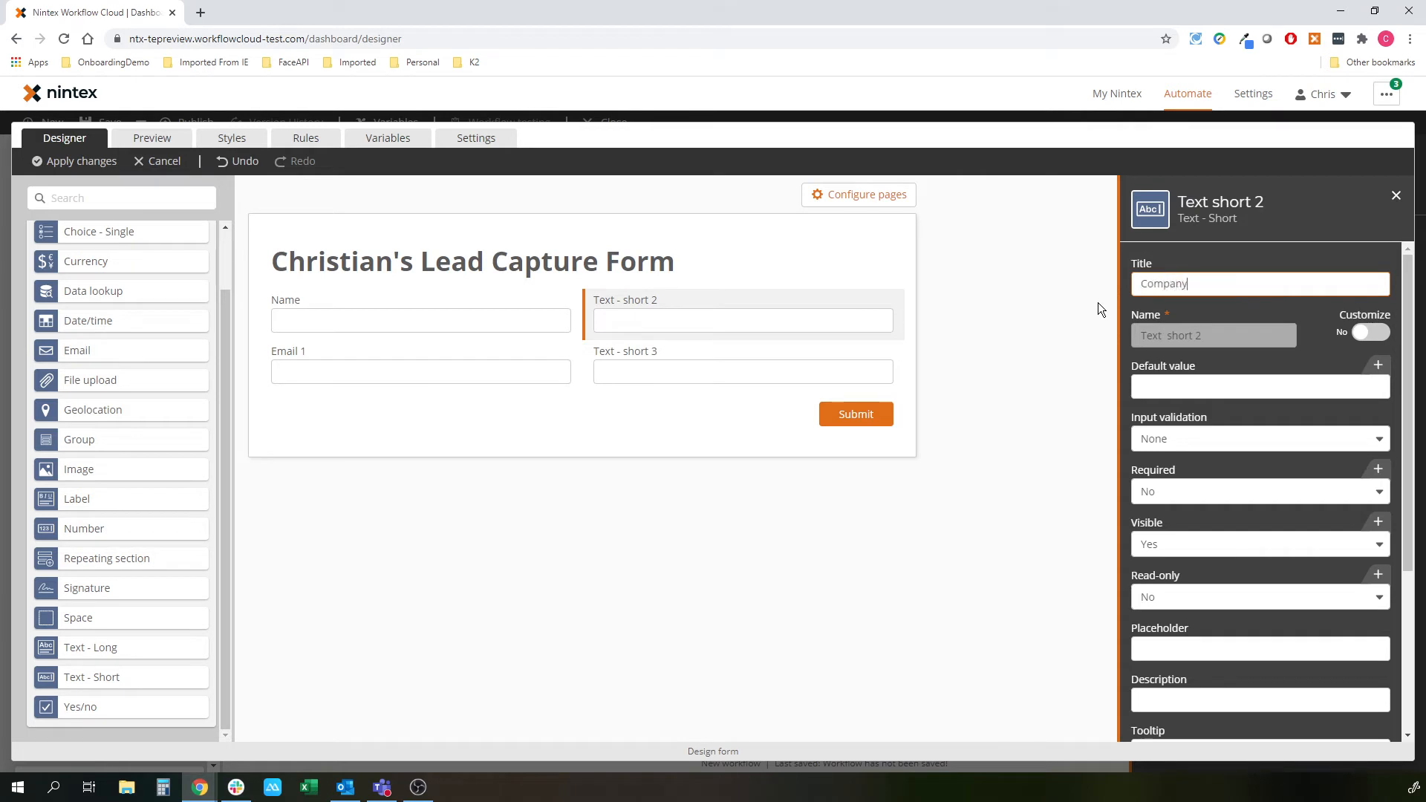
{"action": "left_click", "coordinate": [281, 347]}
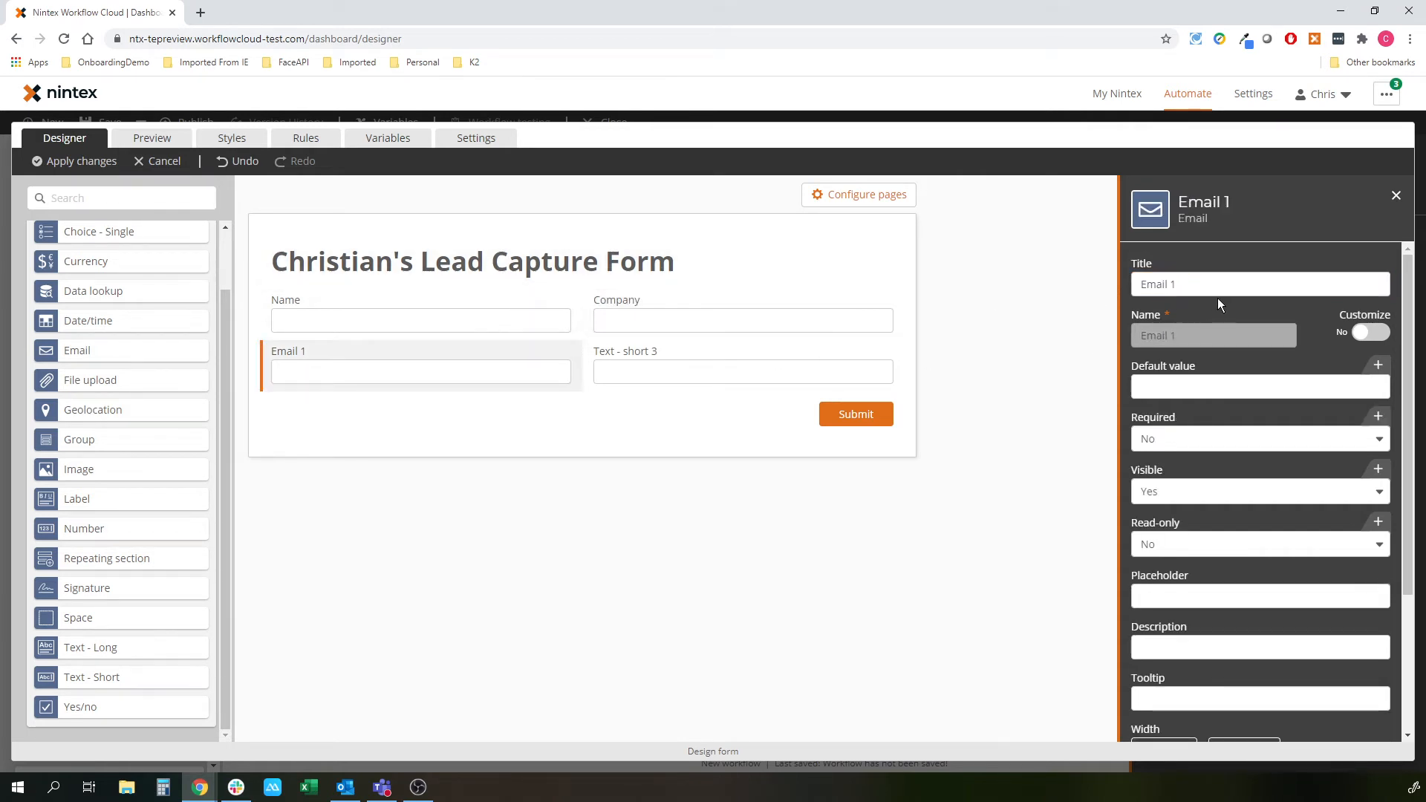
{"action": "left_click", "coordinate": [1229, 283]}
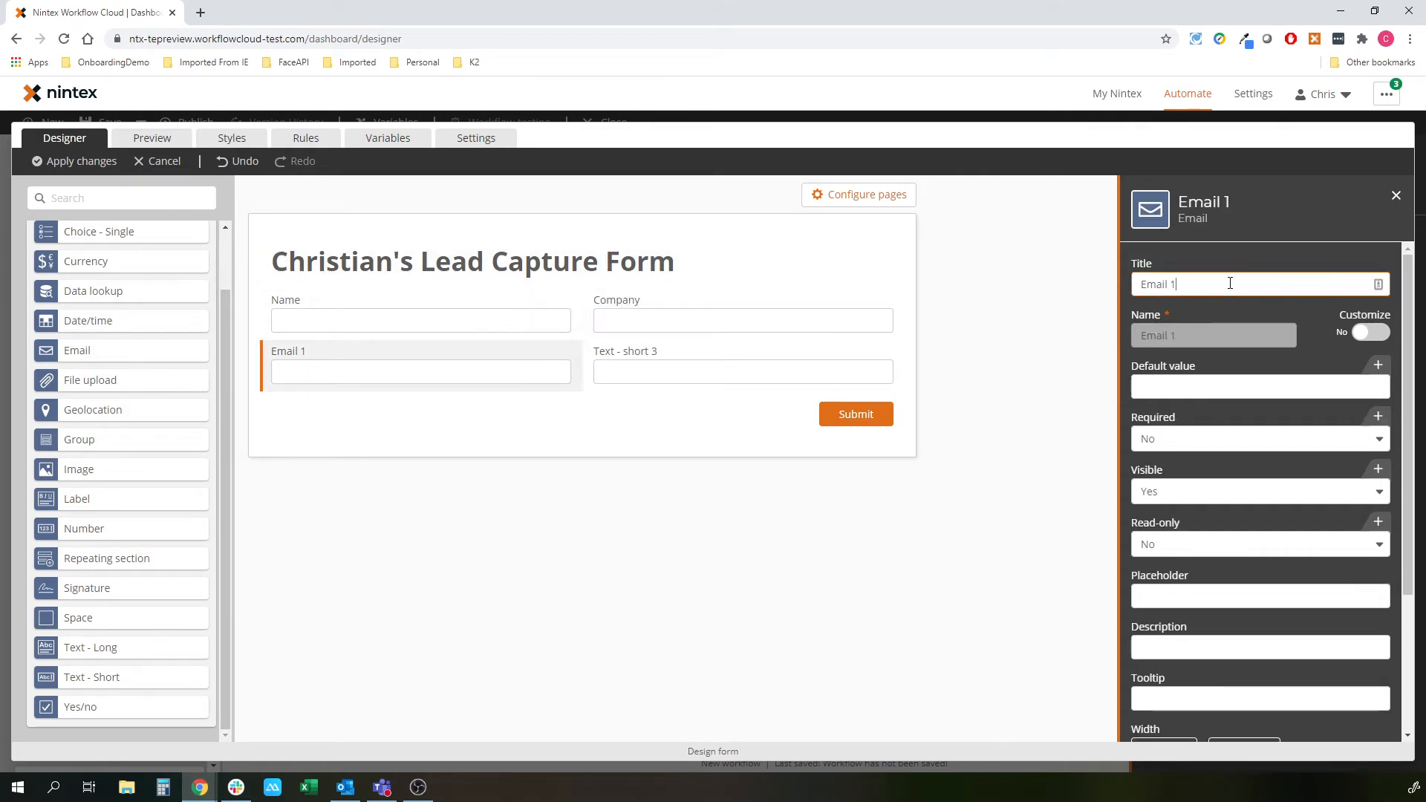
{"action": "left_click", "coordinate": [684, 378]}
{"action": "type", "text": "Mobile"}
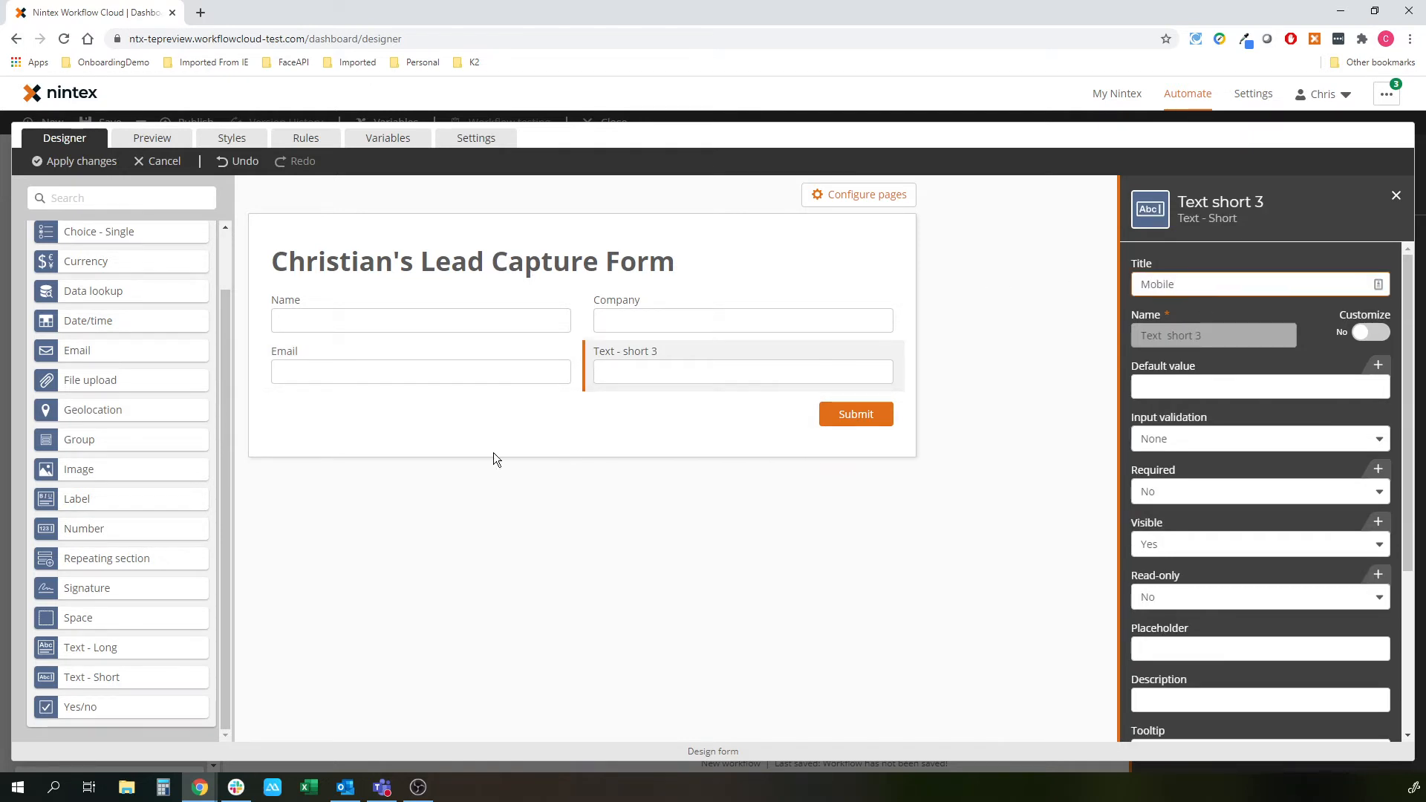
{"action": "left_click", "coordinate": [473, 541]}
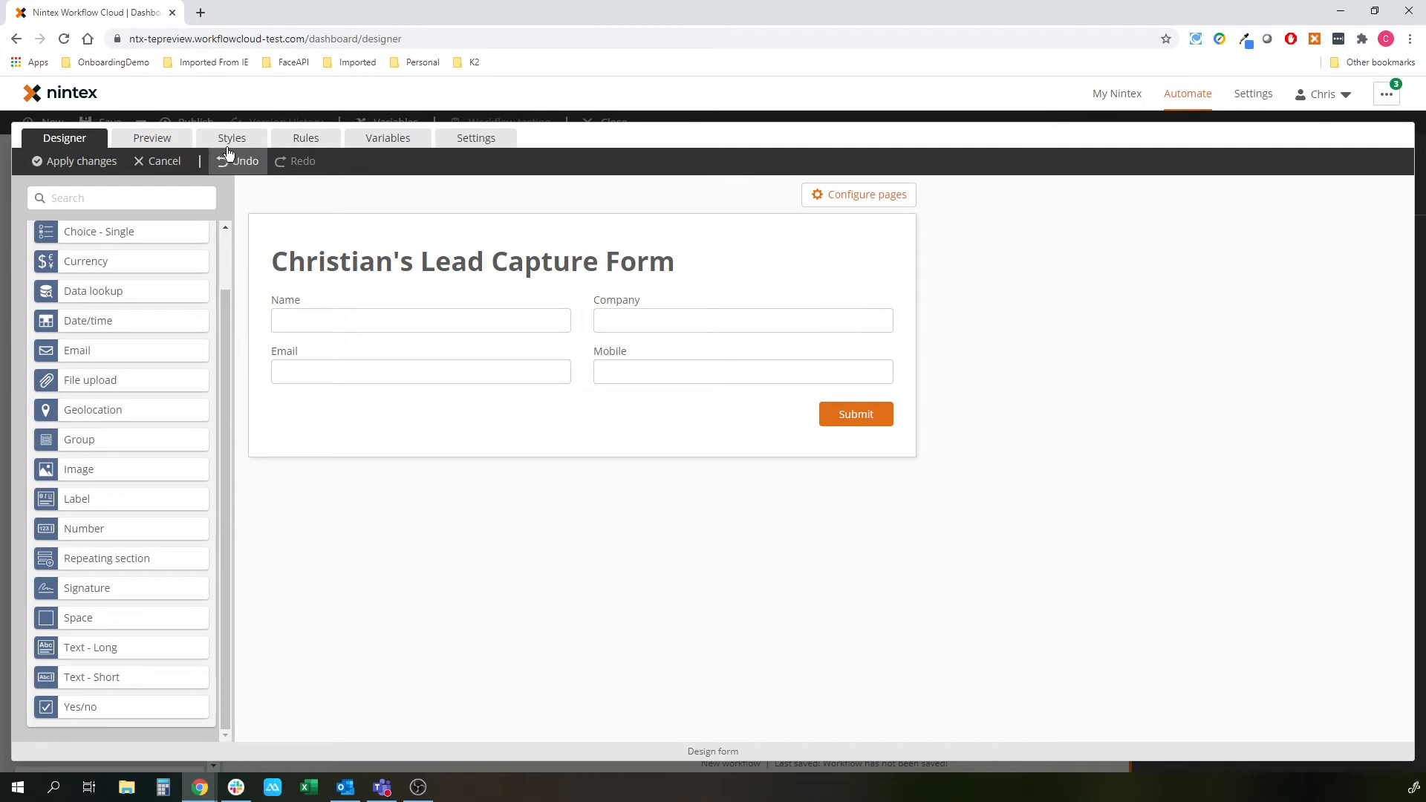
- Preview the form, then return to the designer and open the Submit area's action settings
{"action": "left_click", "coordinate": [153, 141]}
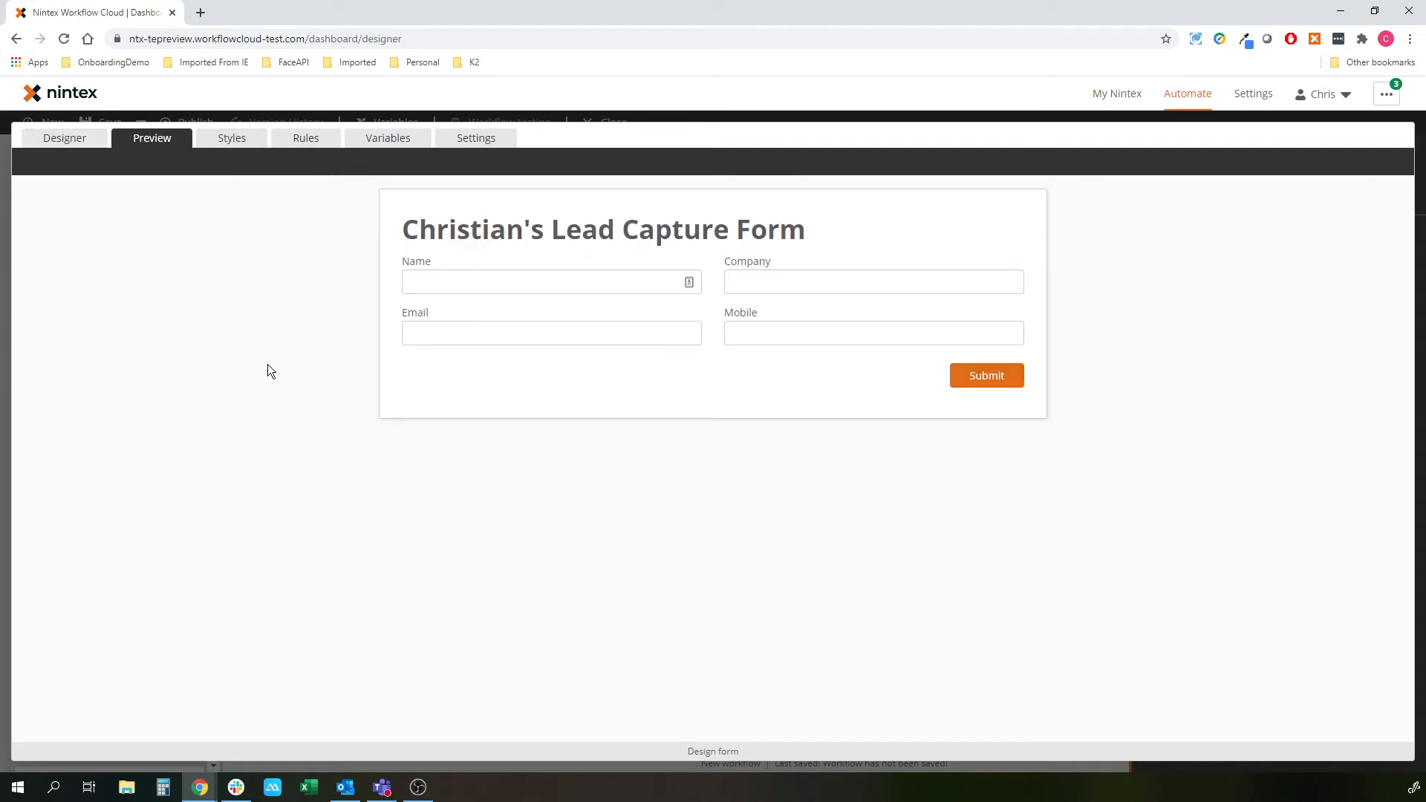
{"action": "left_click", "coordinate": [78, 142]}
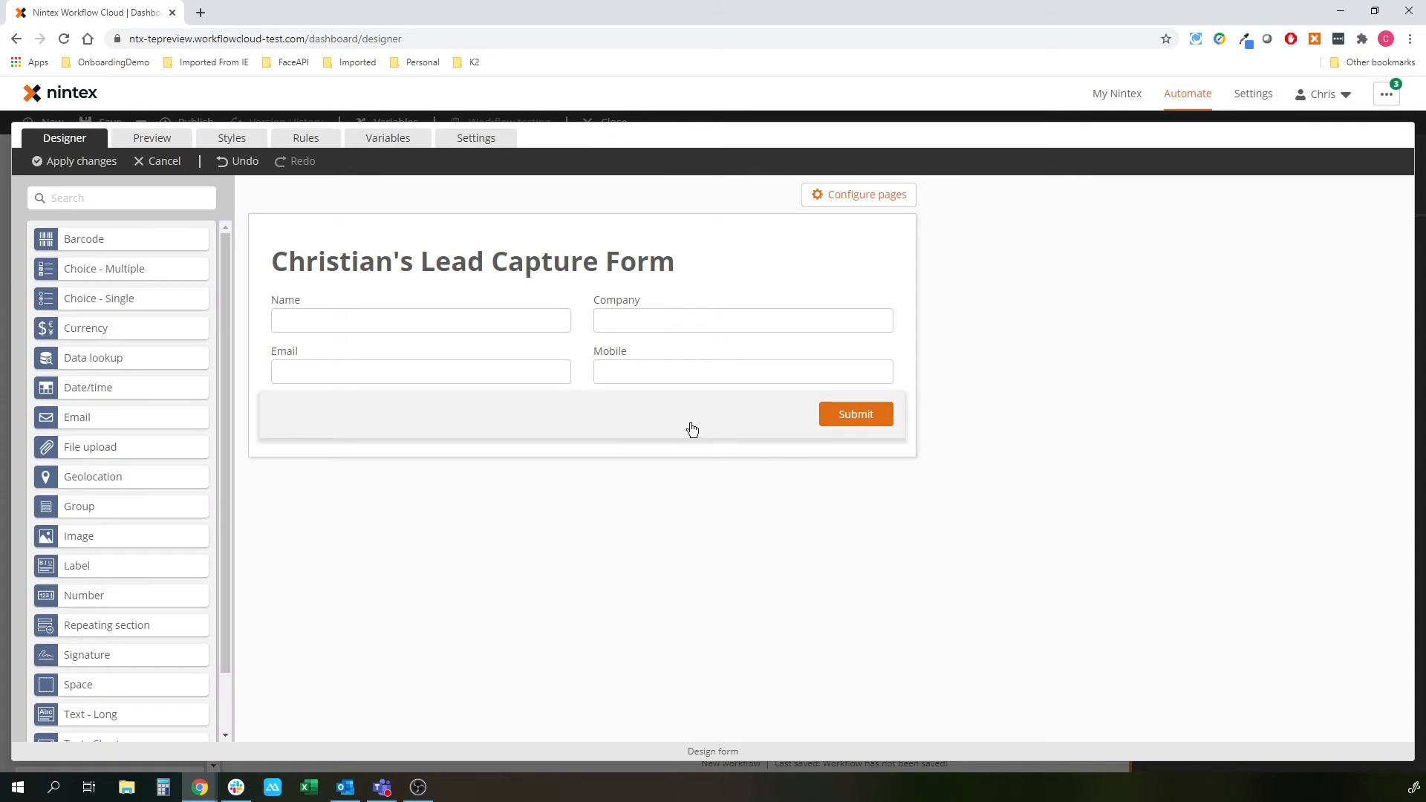
{"action": "left_click", "coordinate": [569, 426]}
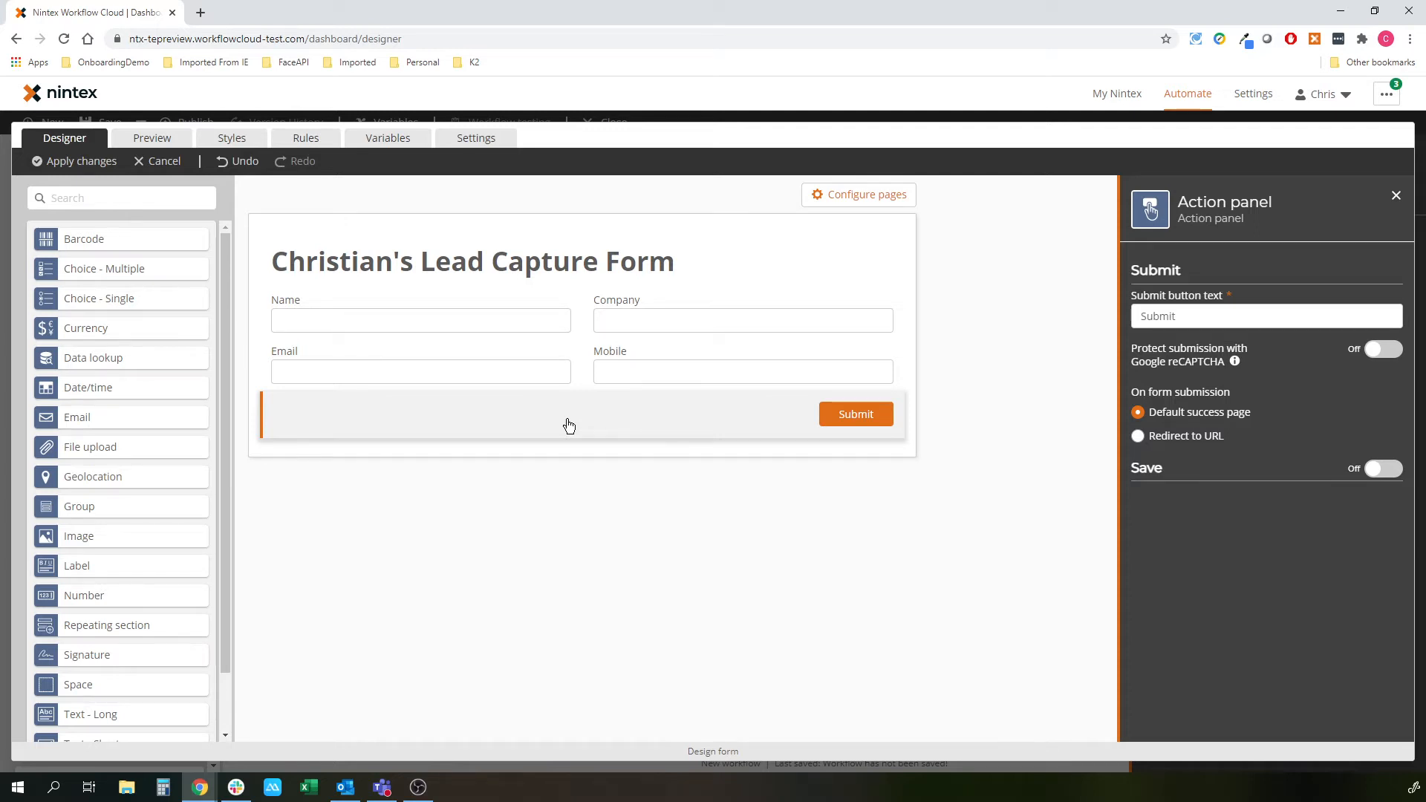
- Keep the default success page, enable saving, and label the save button 'Save a draft'
{"action": "left_click", "coordinate": [1193, 444]}
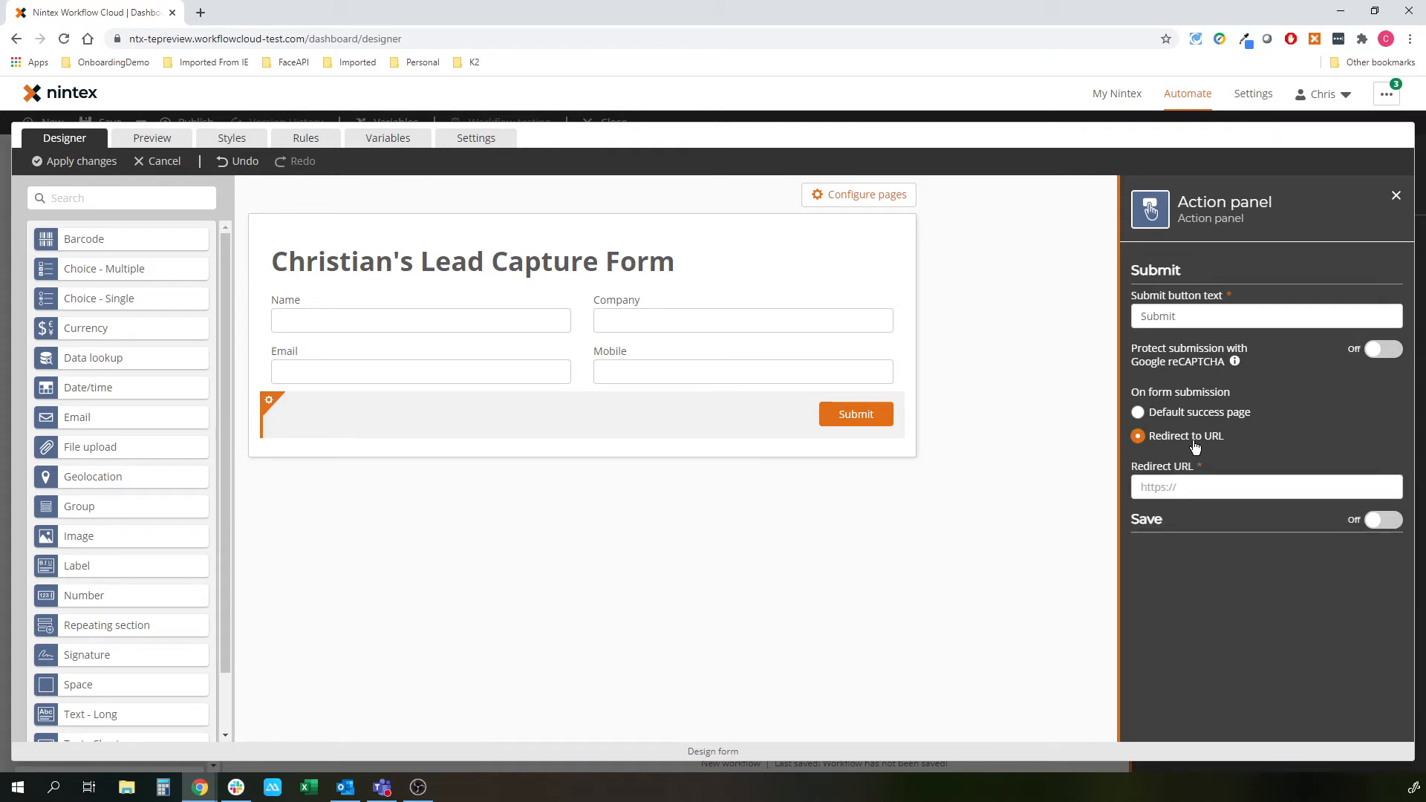
{"action": "left_click", "coordinate": [1193, 418]}
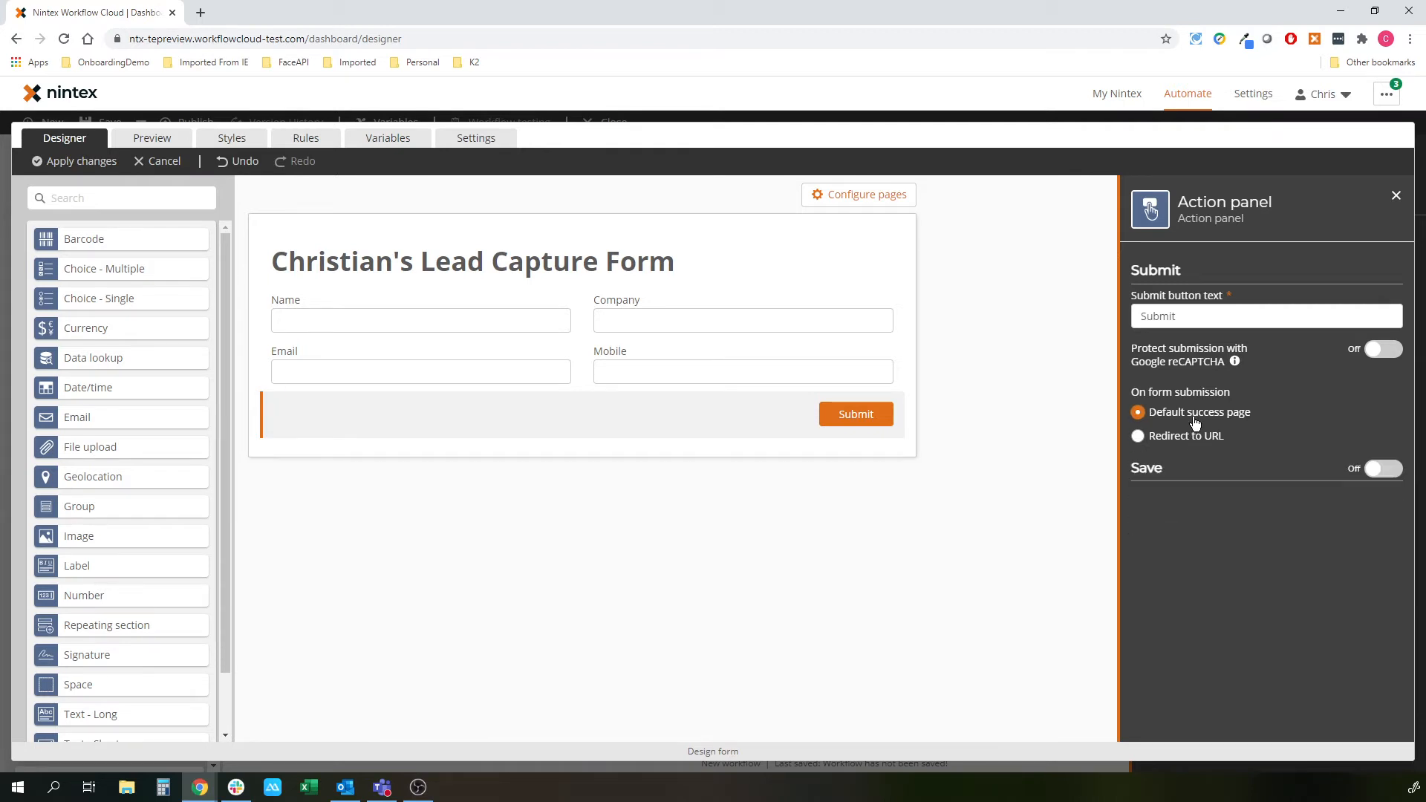
{"action": "left_click_drag", "start_coordinate": [1137, 473], "coordinate": [1155, 466]}
{"action": "left_click", "coordinate": [1153, 462]}
{"action": "left_click", "coordinate": [1383, 470]}
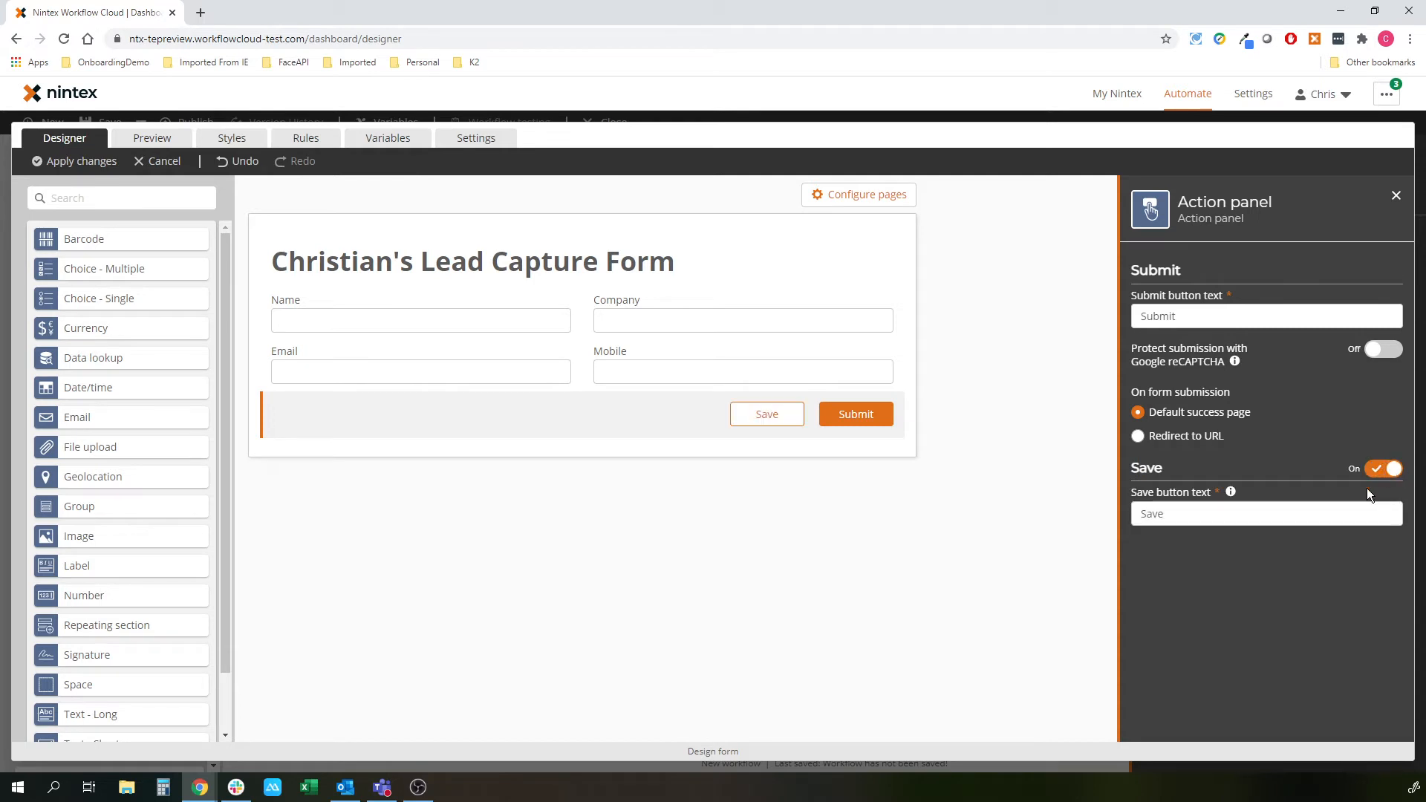
{"action": "left_click", "coordinate": [1210, 515]}
{"action": "type", "text": "a draft"}
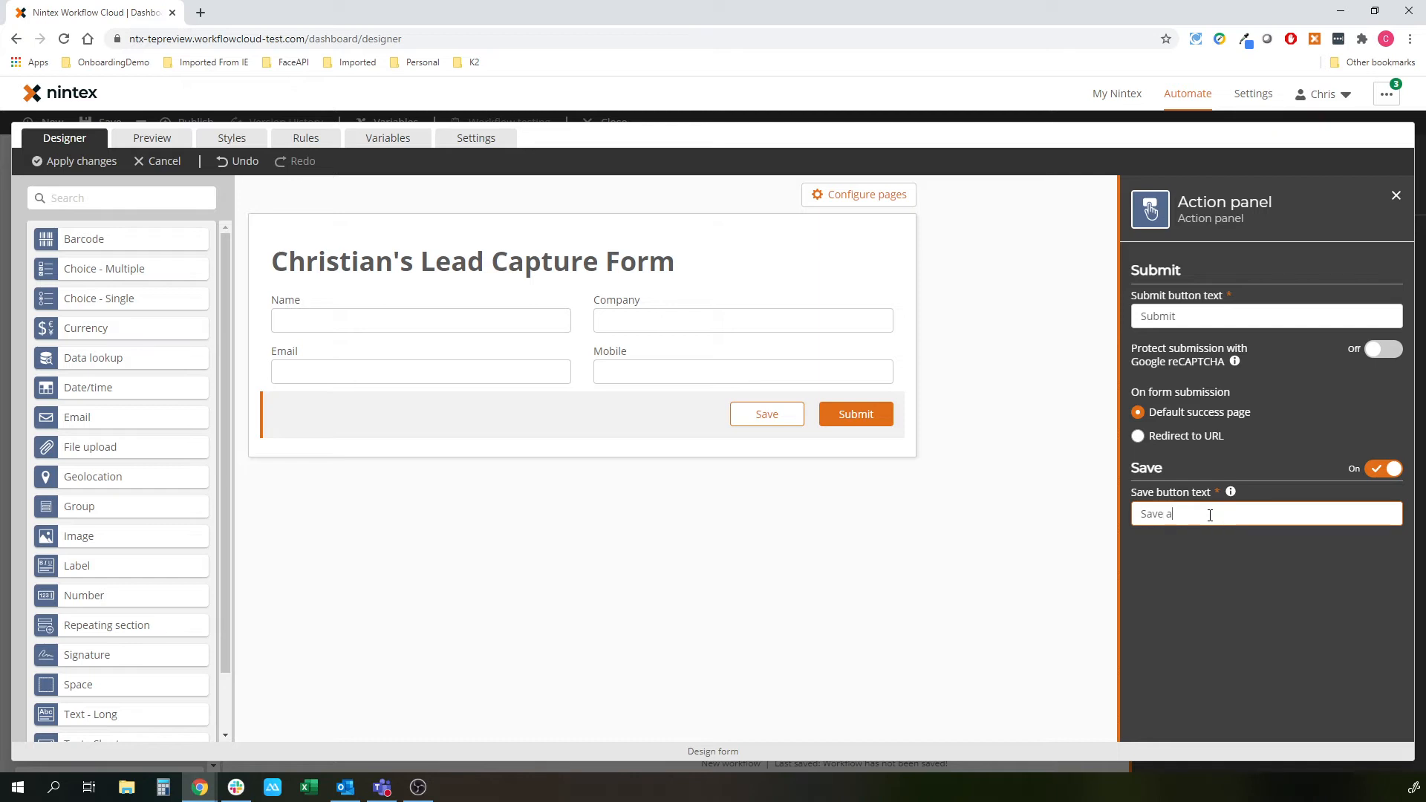
{"action": "left_click", "coordinate": [918, 515]}
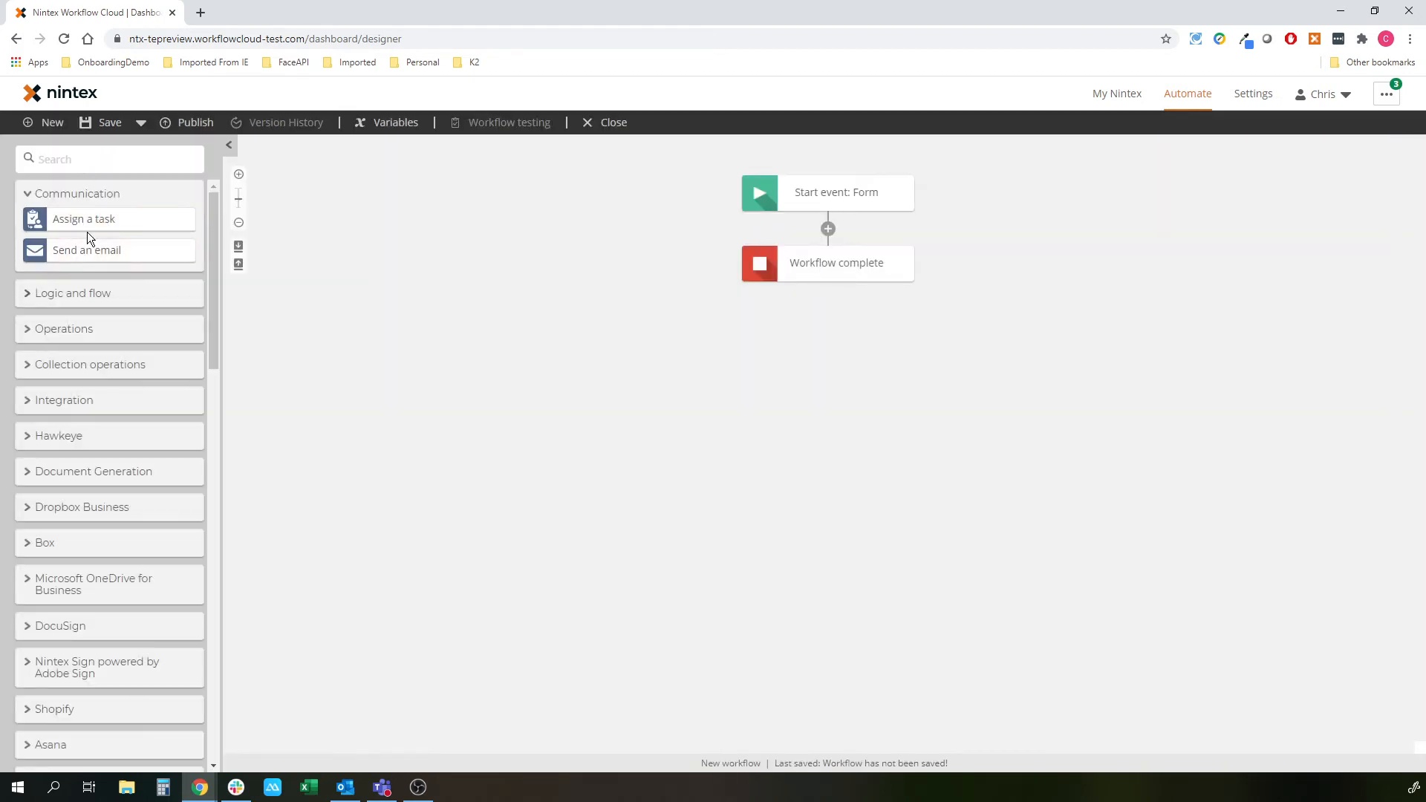
- Insert a Log to instance details action between the workflow's start and end
{"action": "left_click", "coordinate": [88, 163]}
{"action": "type", "text": "log"}
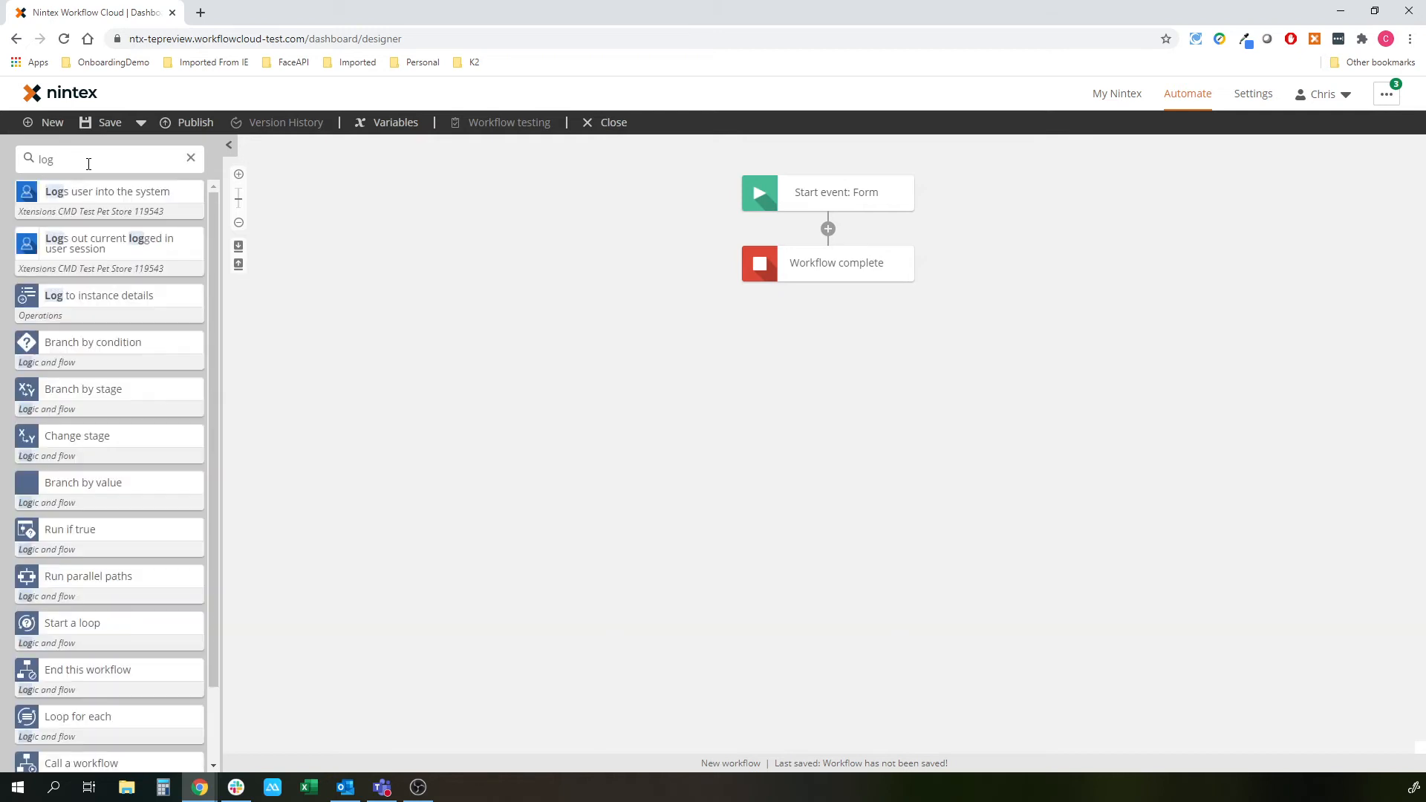
{"action": "left_click_drag", "start_coordinate": [128, 310], "coordinate": [828, 229]}
- Set the log message to [[Form variables.Name]] and open the Publish dialog
{"action": "left_click", "coordinate": [830, 257]}
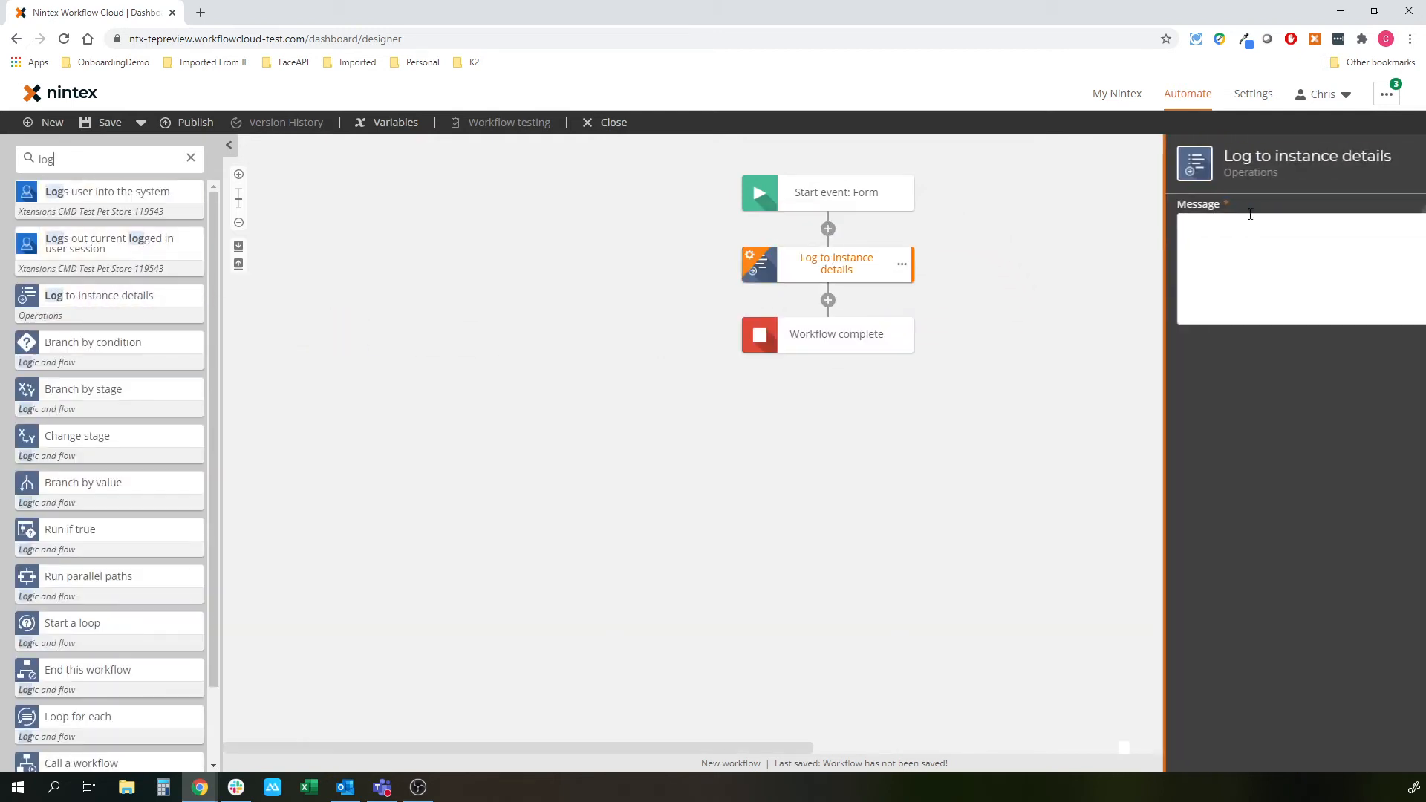
{"action": "left_click", "coordinate": [1242, 263]}
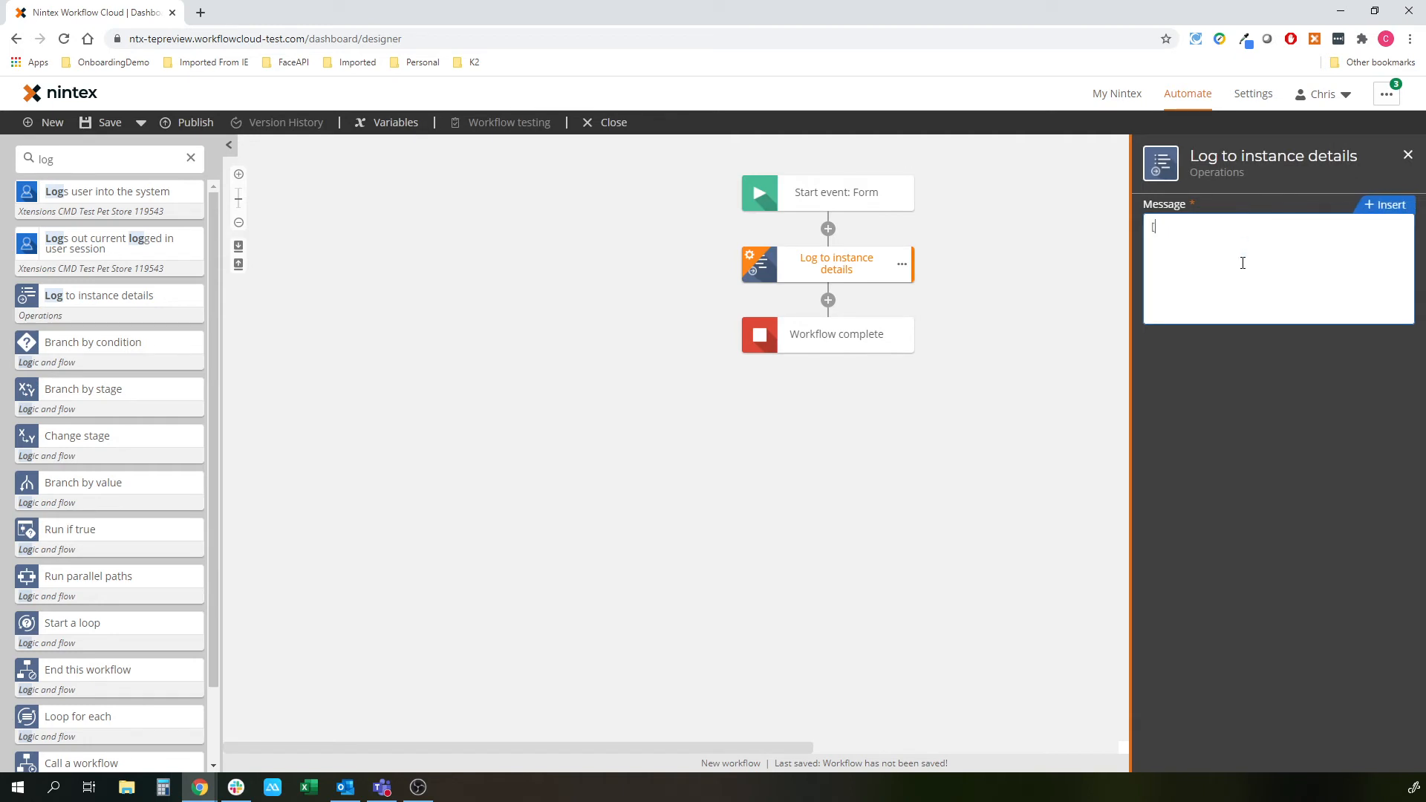
{"action": "type", "text": "[[Form variables."}
{"action": "key", "text": "Return"}
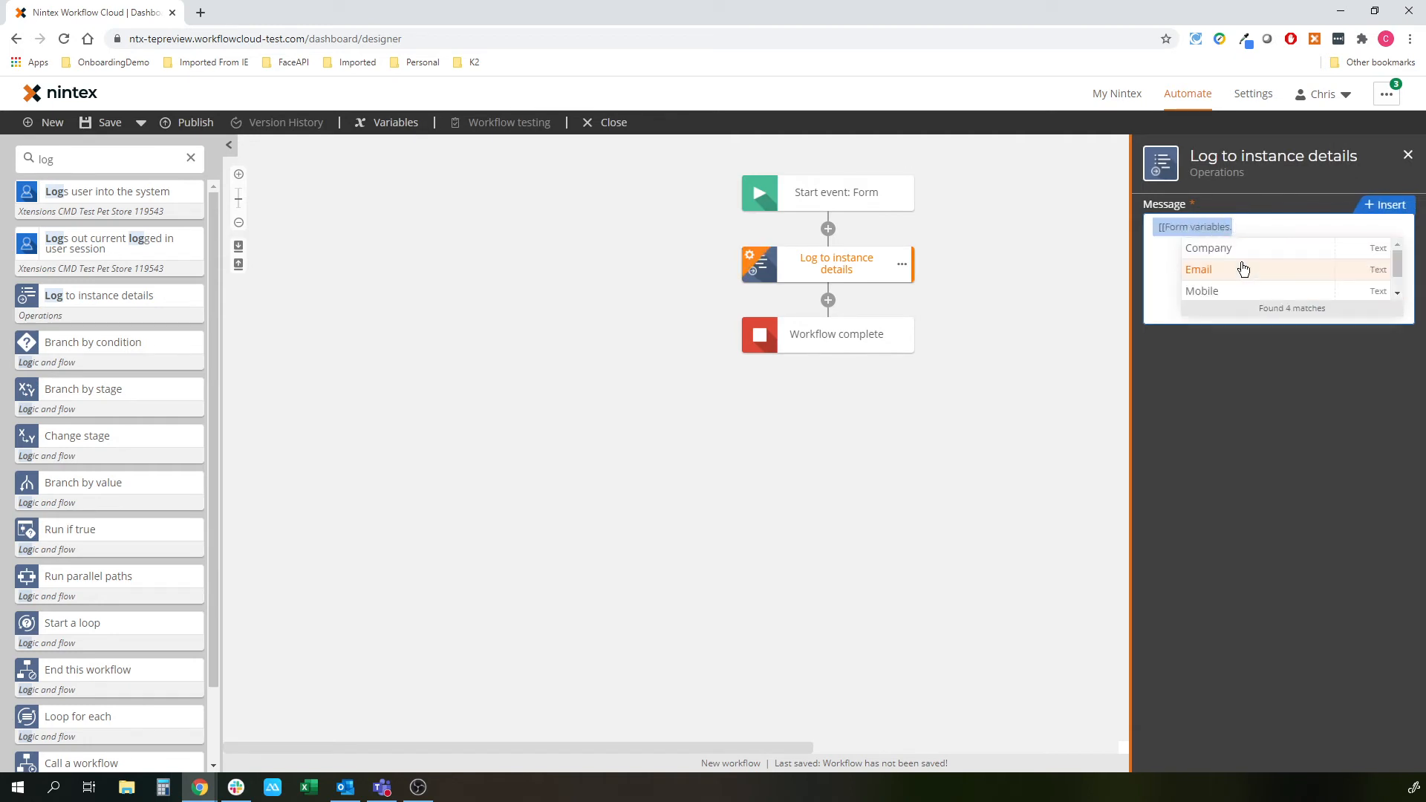
{"action": "type", "text": "Name"}
{"action": "key", "text": "Return"}
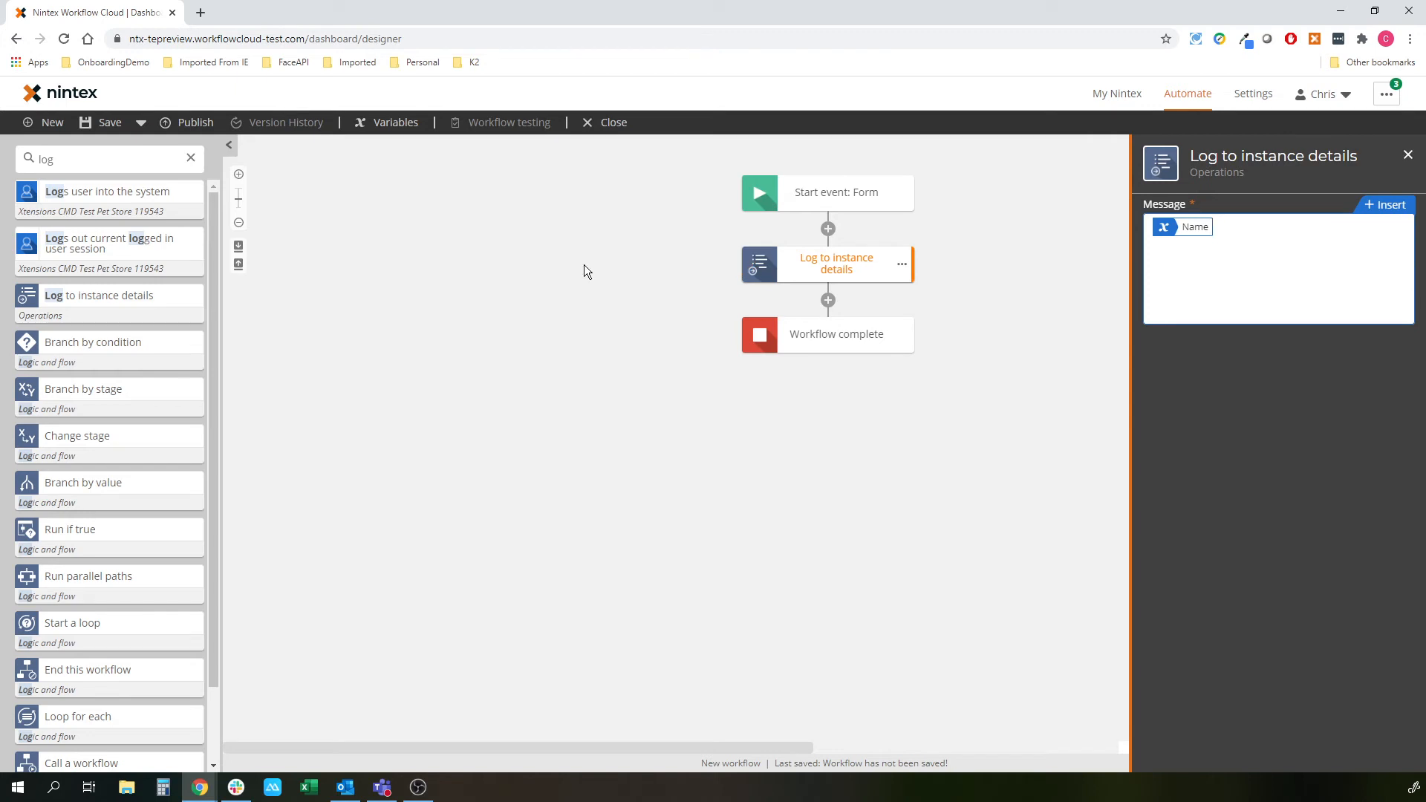
{"action": "left_click", "coordinate": [165, 122]}
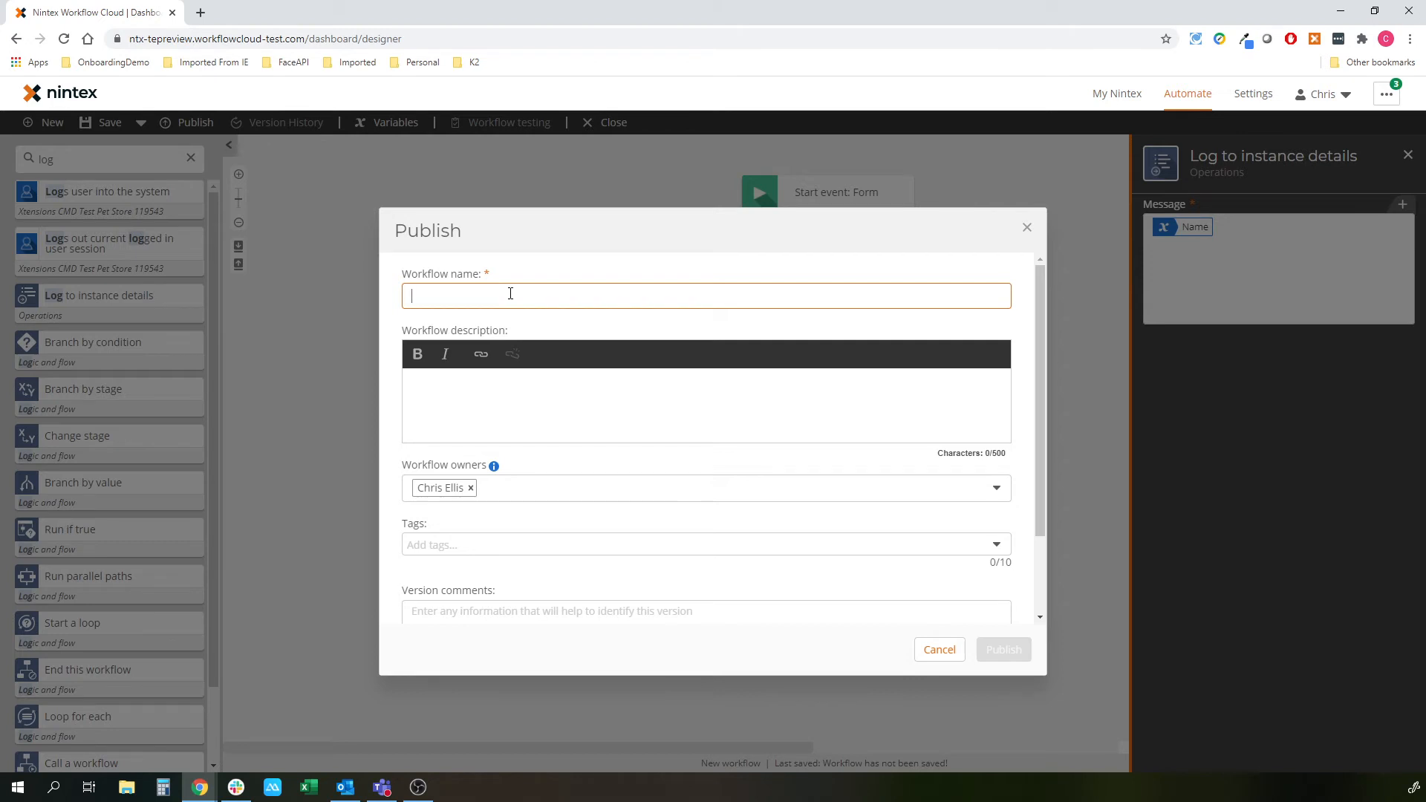
- Enter a workflow name and publish it as version 1.0
{"action": "type", "text": "Chris "}
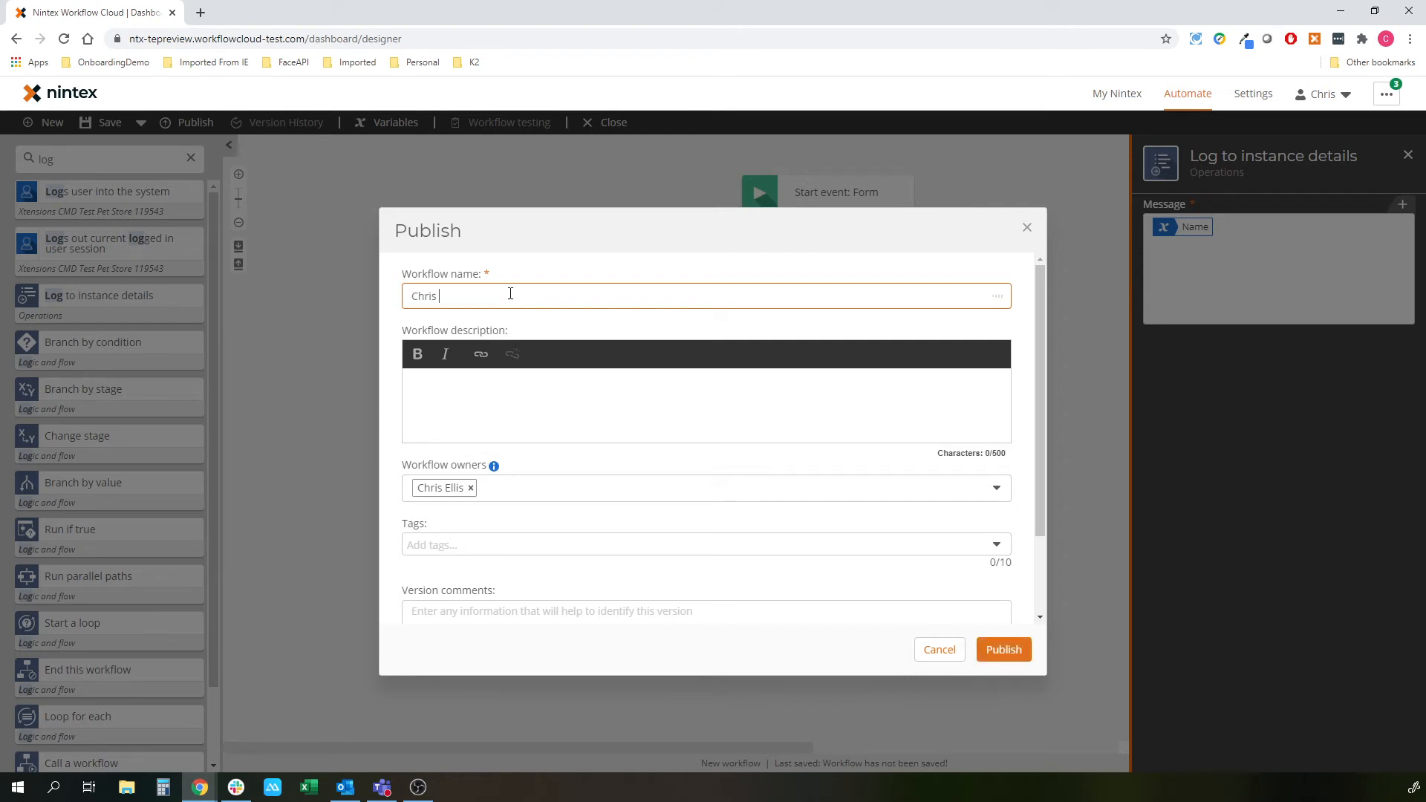
{"action": "type", "text": "Save"}
{"action": "left_click", "coordinate": [1005, 649]}
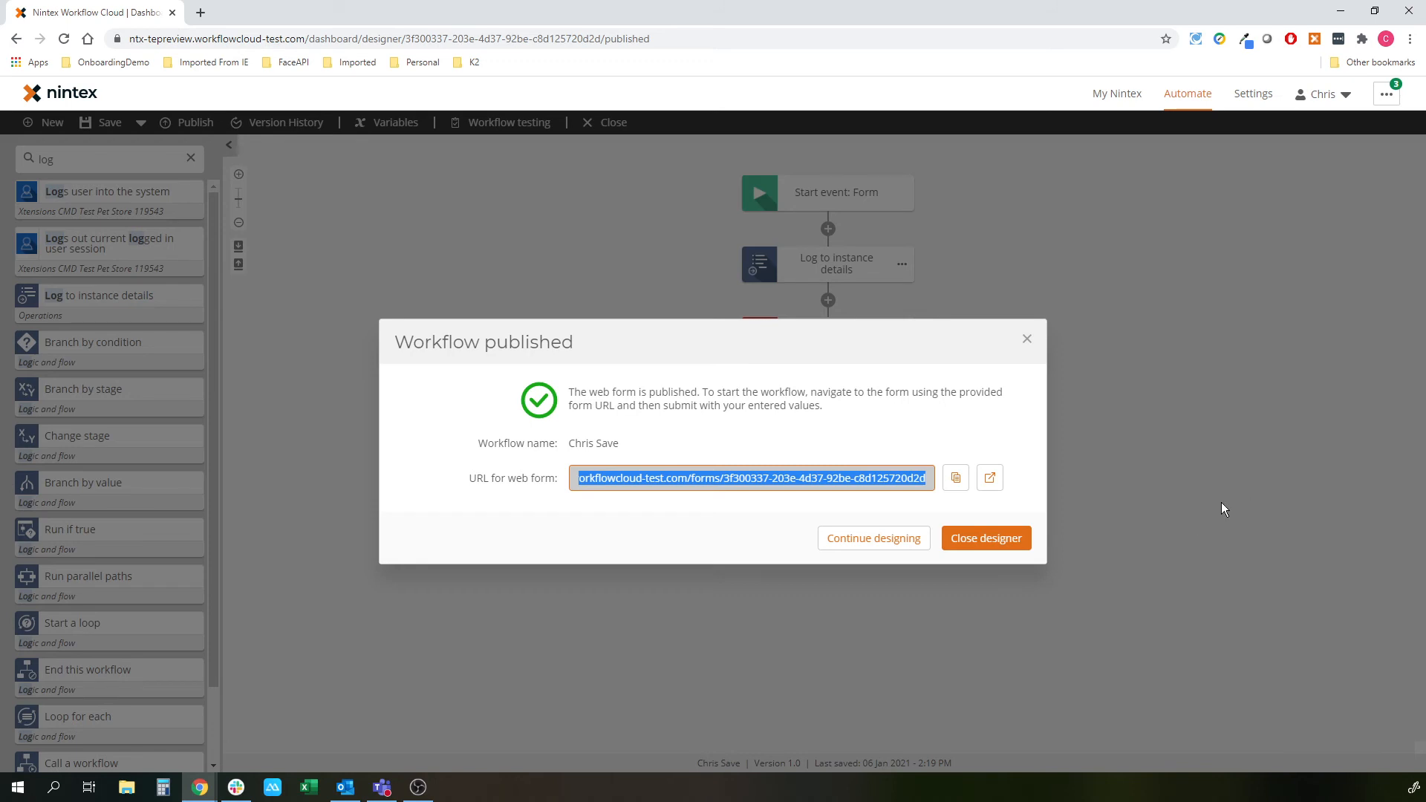
- In the published web form, enter a contact's name and Company IBM, then save as a draft
{"action": "left_click", "coordinate": [990, 477]}
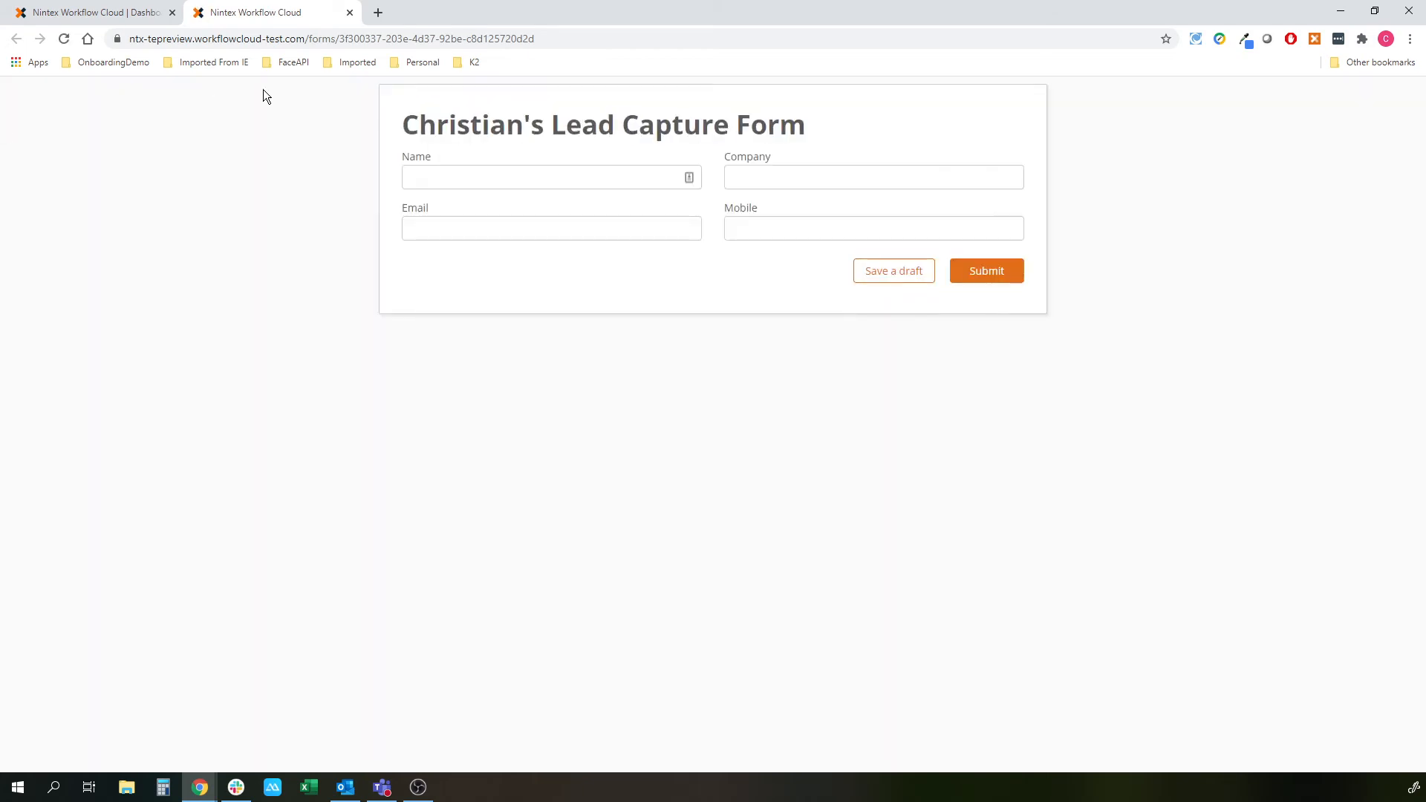
{"action": "left_click", "coordinate": [482, 182]}
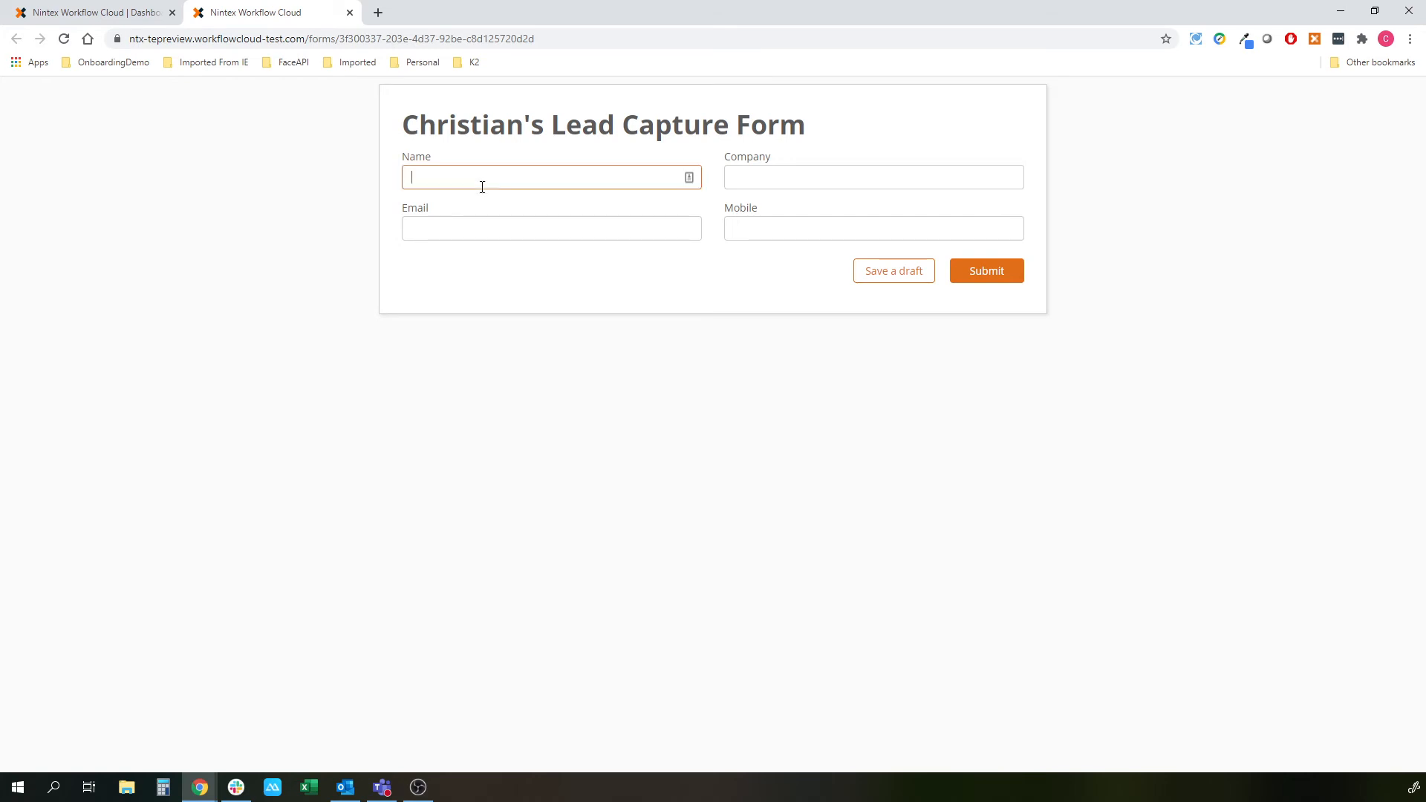
{"action": "type", "text": "John Smtih"}
{"action": "key", "text": "BackSpace"}
{"action": "key", "text": "BackSpace"}
{"action": "key", "text": "BackSpace"}
{"action": "type", "text": "ith"}
{"action": "key", "text": "Tab"}
{"action": "type", "text": "IBM"}
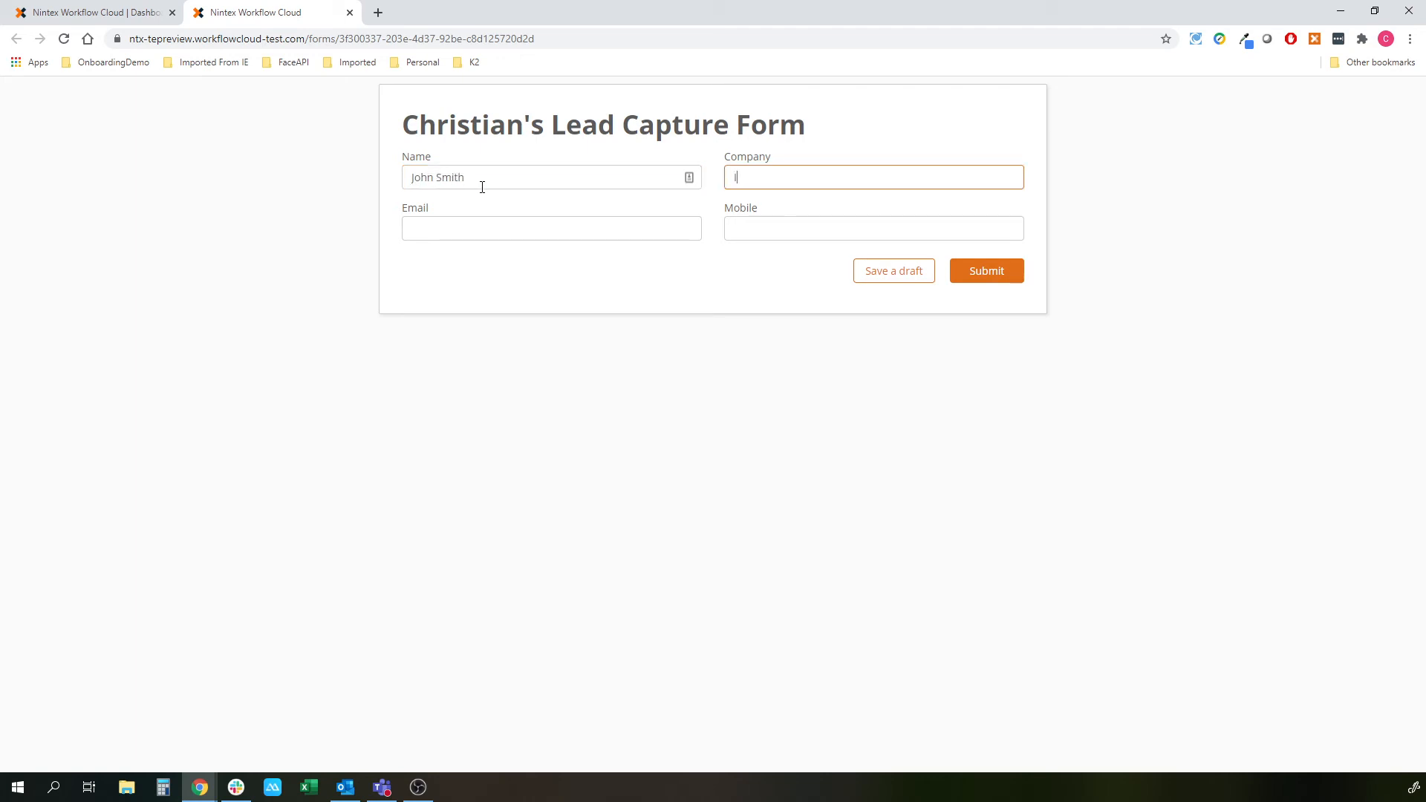
{"action": "left_click", "coordinate": [526, 266]}
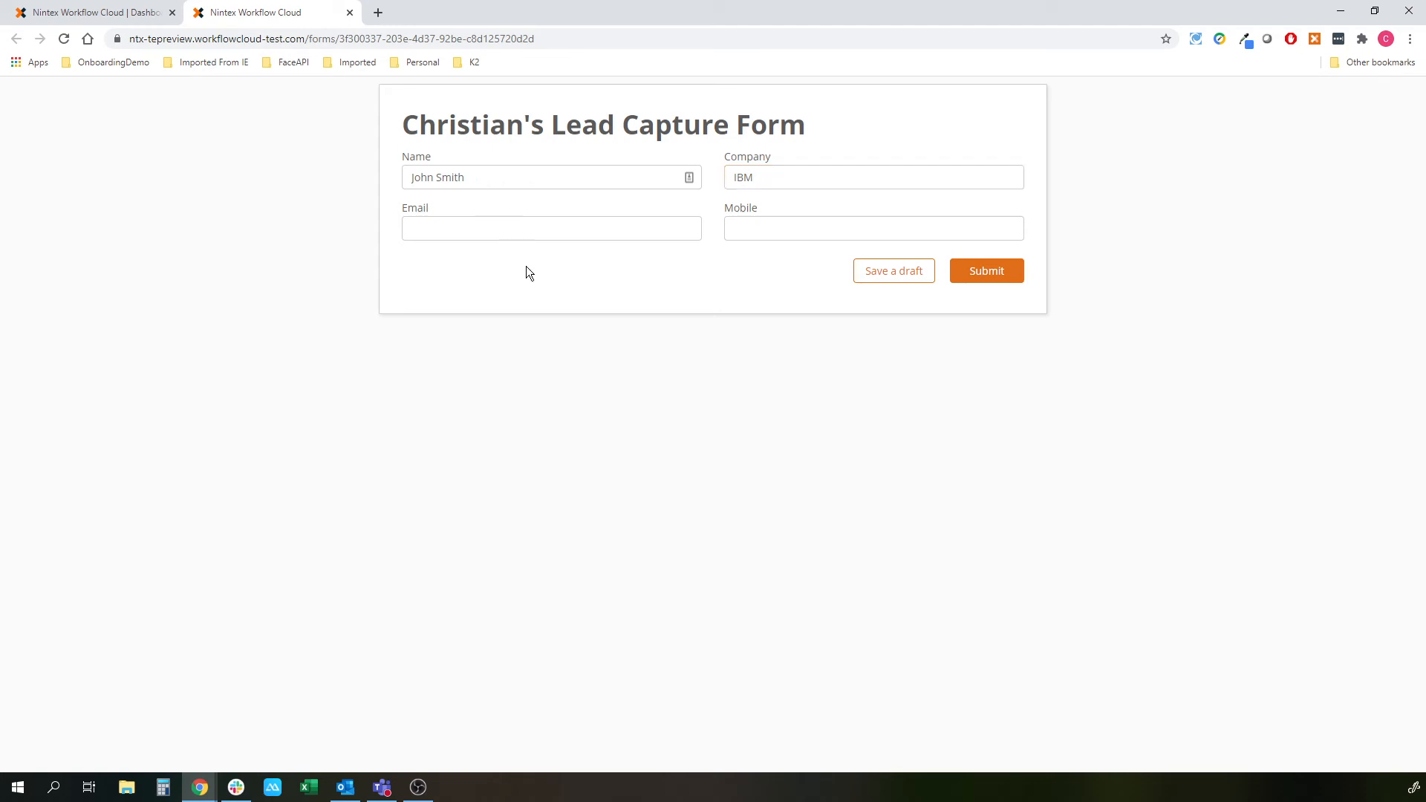
{"action": "left_click", "coordinate": [888, 275]}
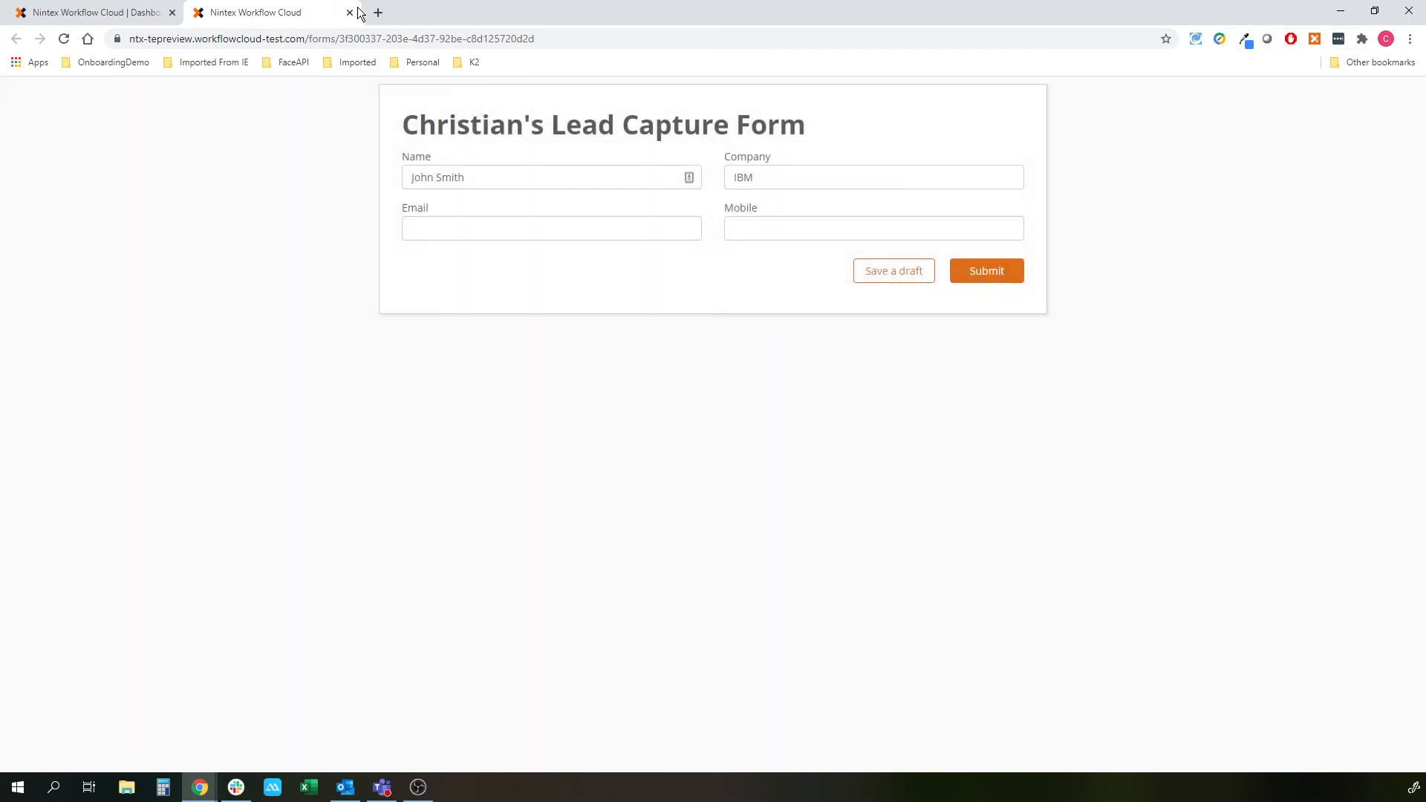
{"action": "left_click", "coordinate": [349, 12]}
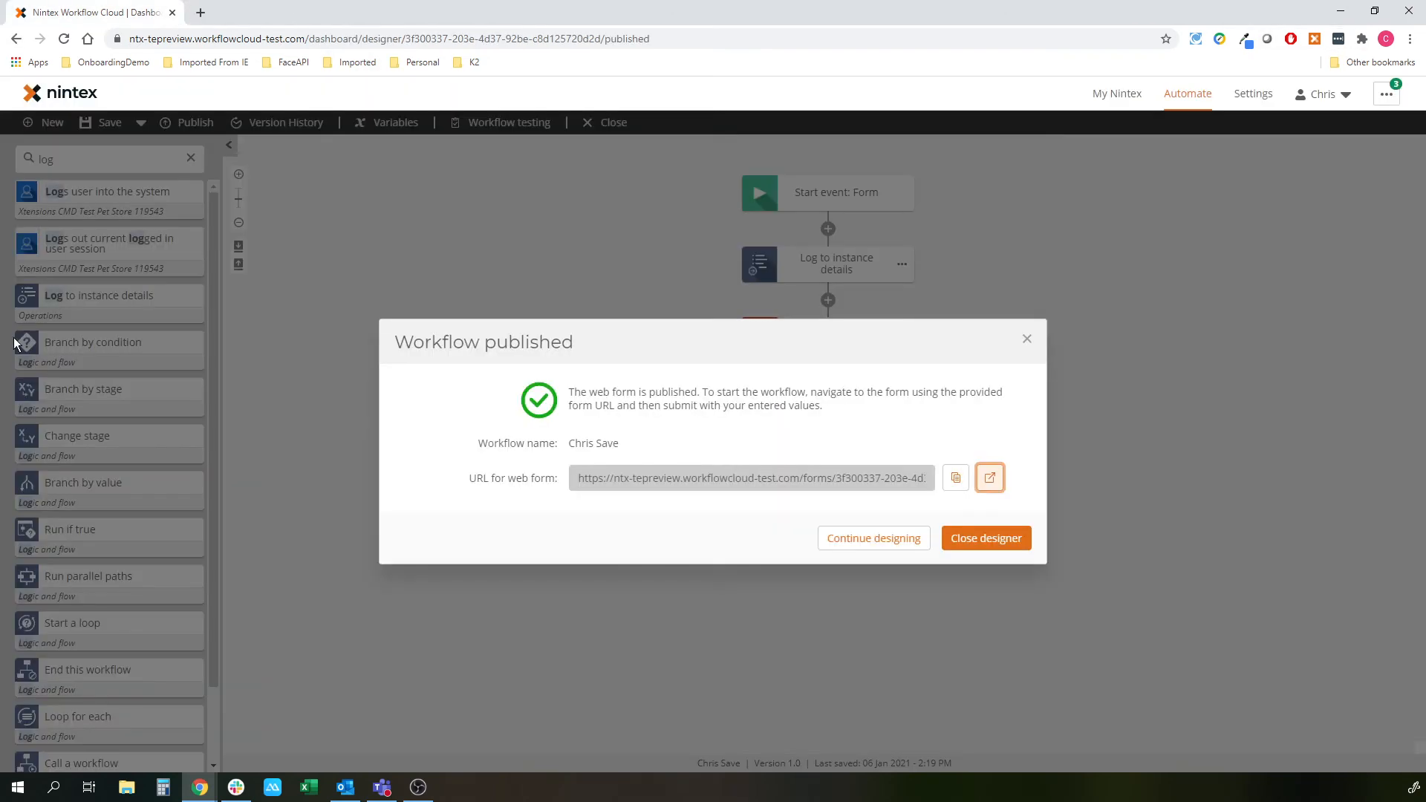
- Close the workflow designer and go to the My Nintex dashboard
{"action": "left_click", "coordinate": [986, 542]}
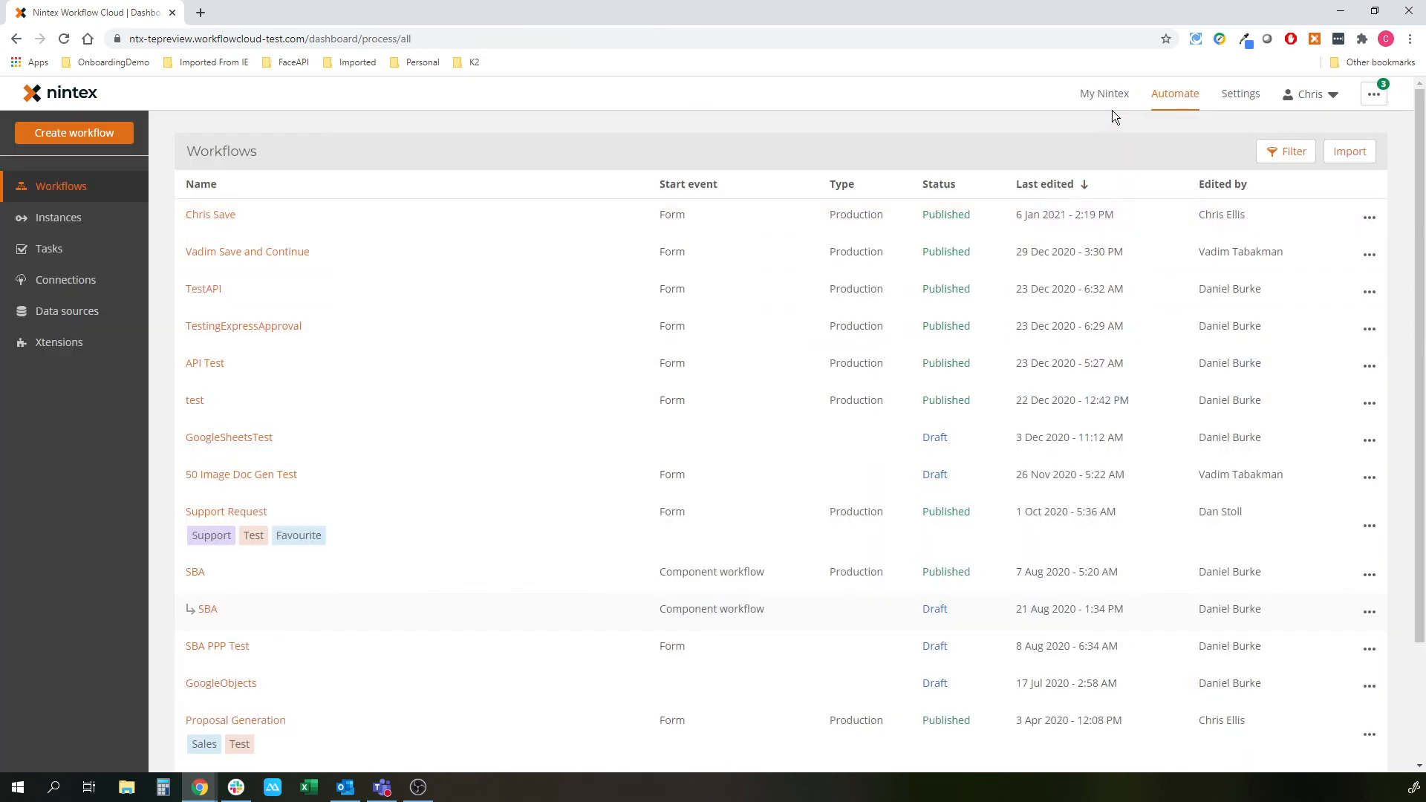
{"action": "left_click", "coordinate": [1114, 96]}
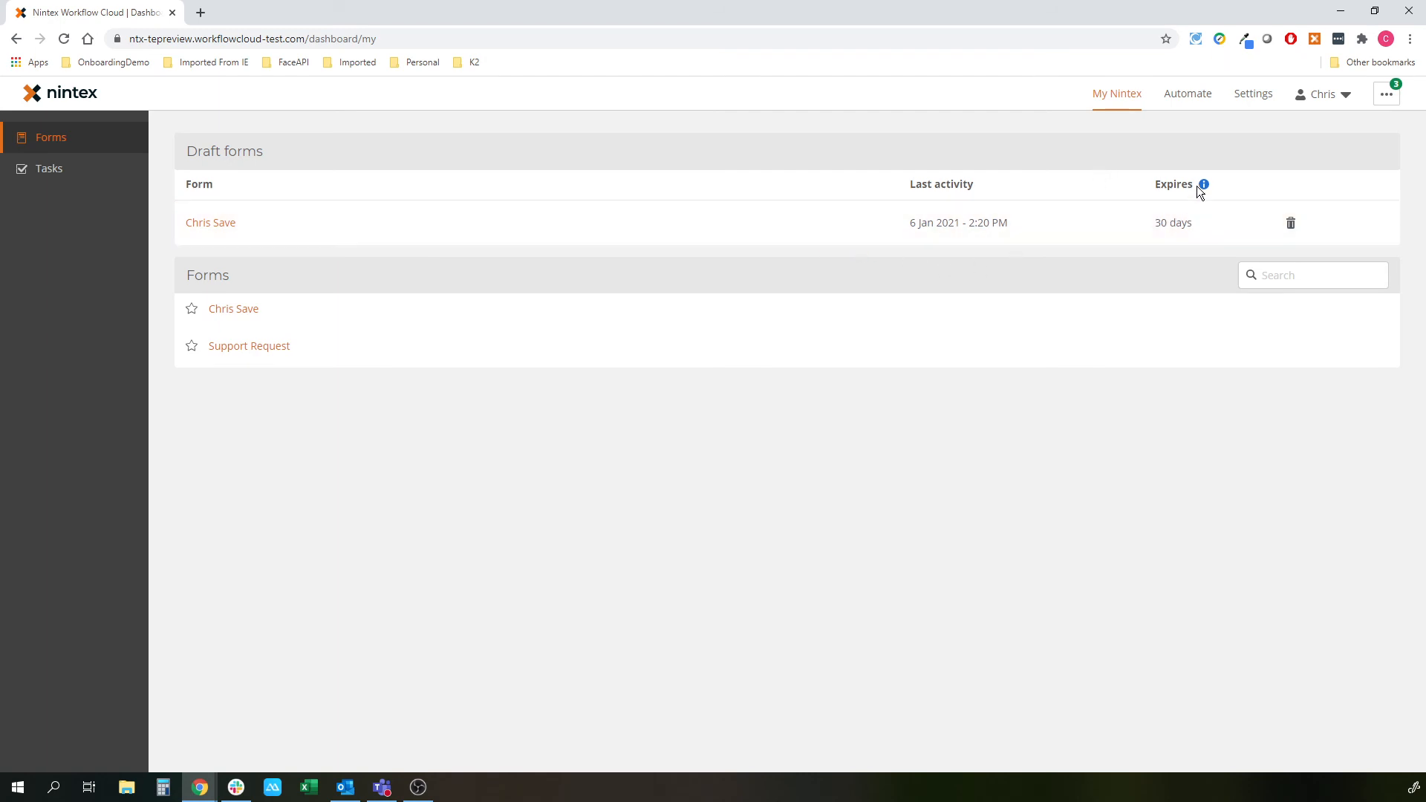
- Resume the lead capture draft from Draft forms, restoring its sample name and Company IBM
{"action": "mouse_move", "coordinate": [1200, 185]}
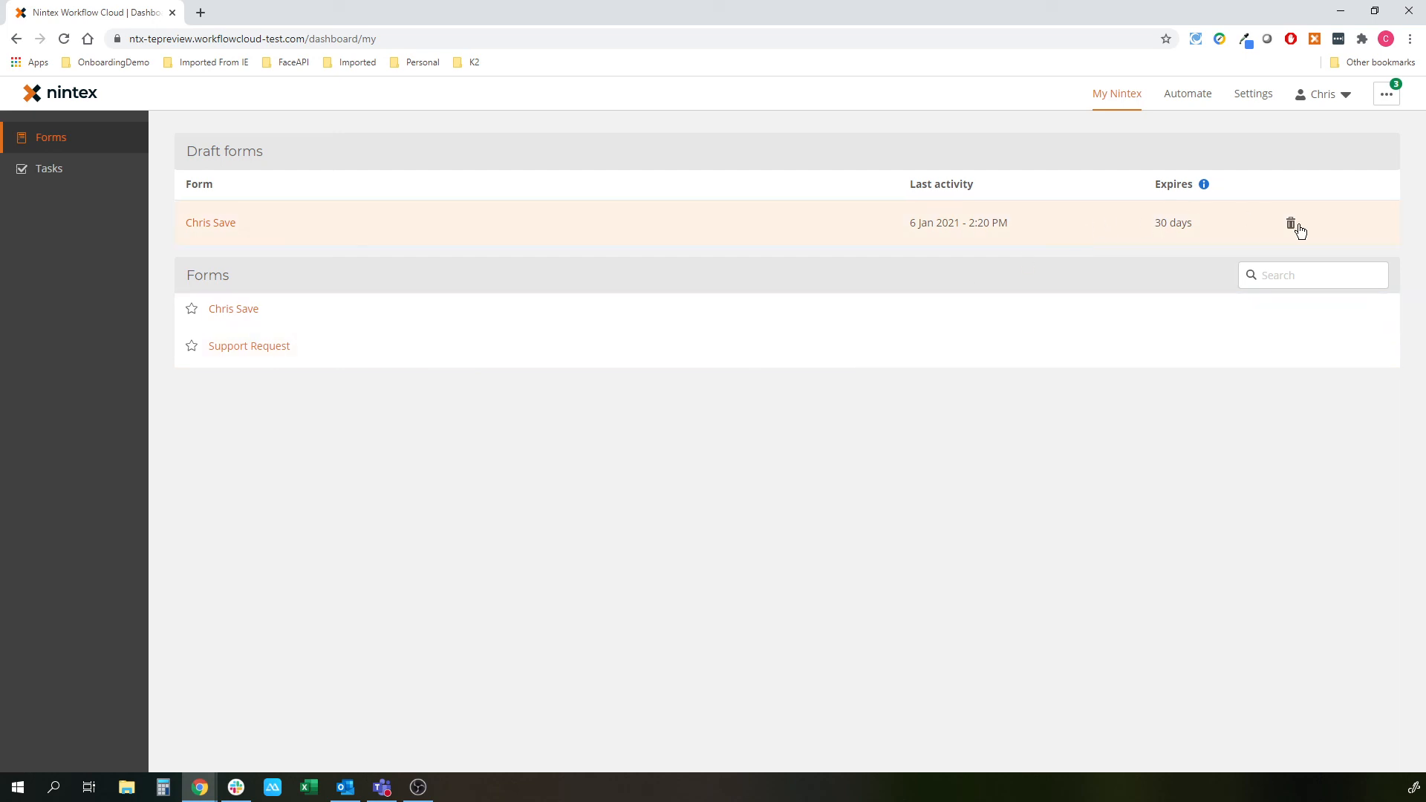
{"action": "left_click", "coordinate": [199, 224]}
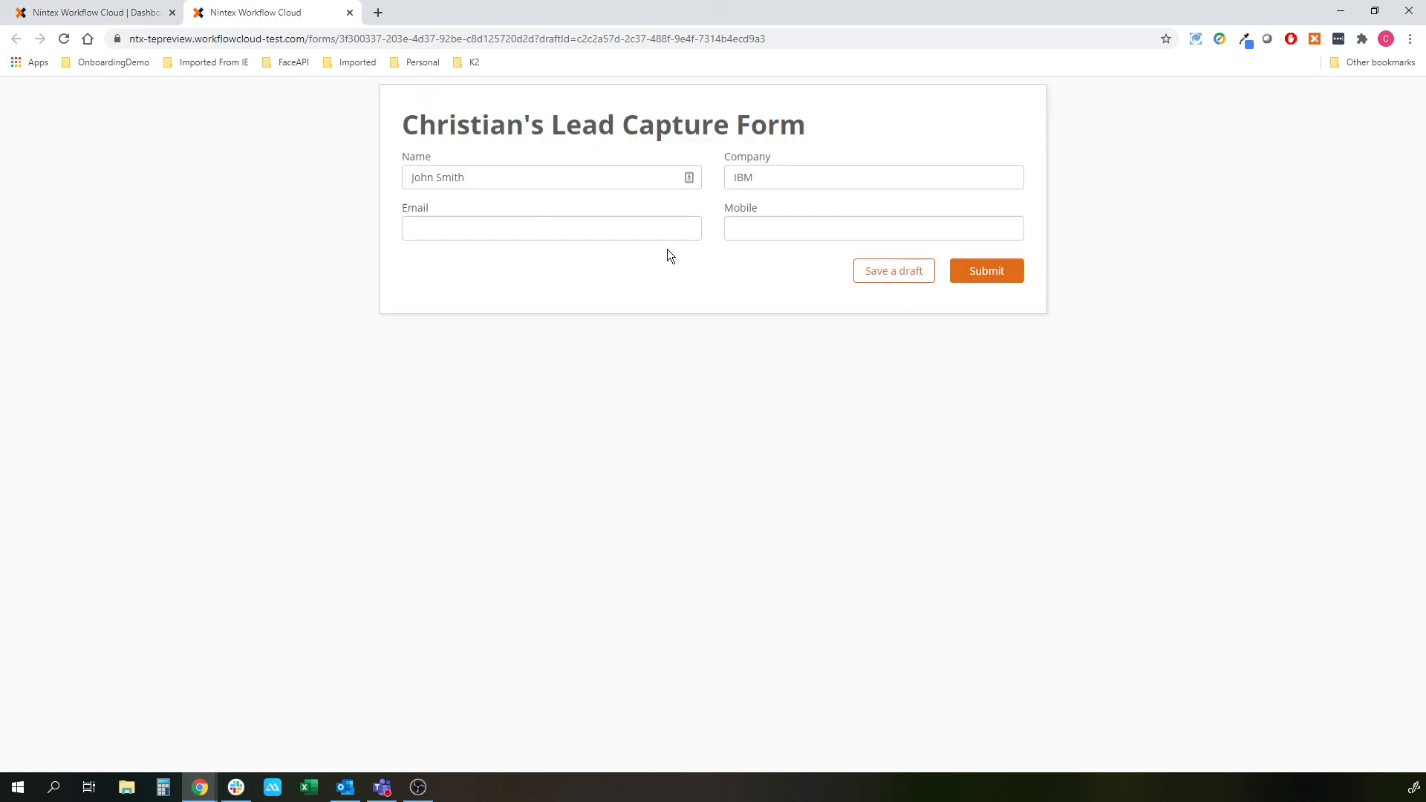
- Enter the contact's e-mail address and mobile number, then submit the lead capture form
{"action": "left_click", "coordinate": [616, 238]}
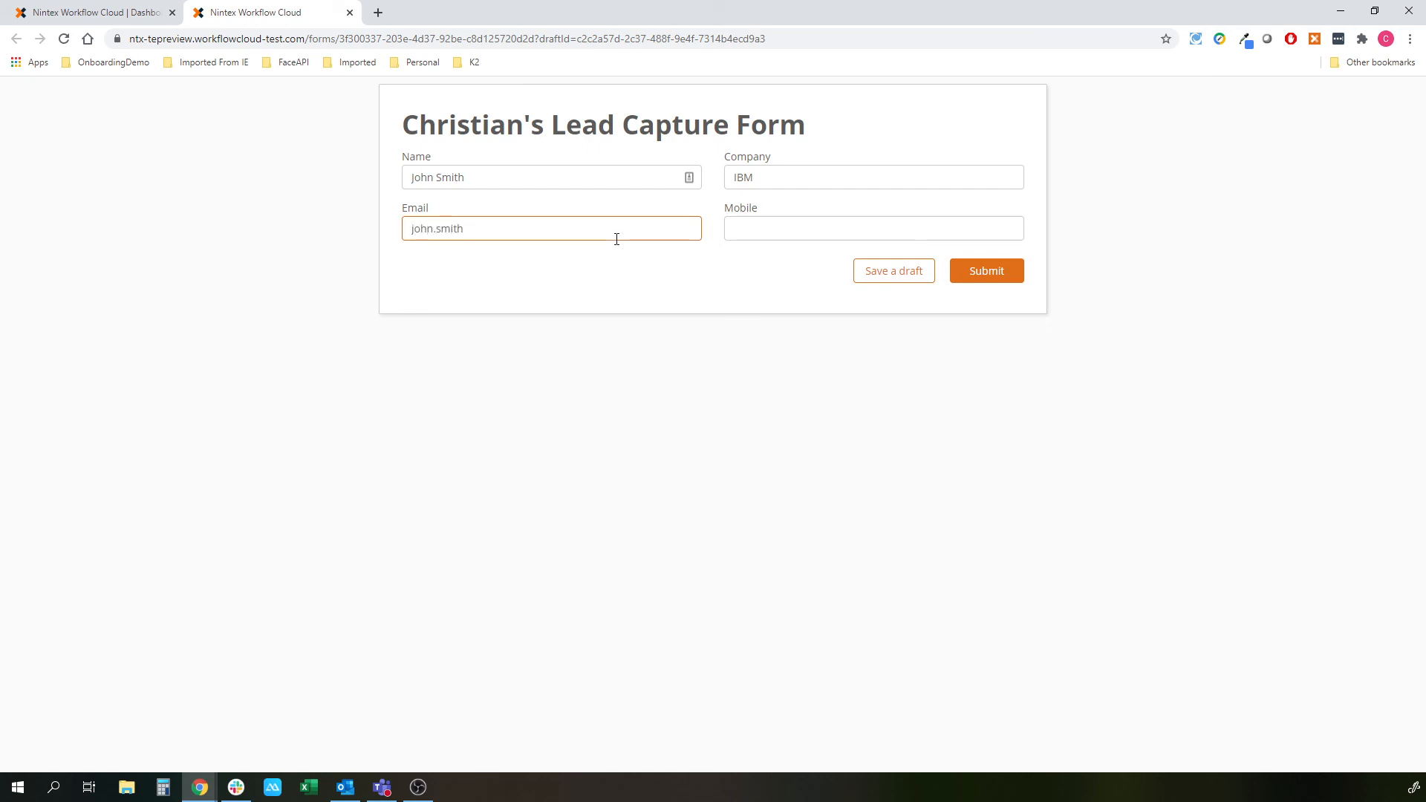
{"action": "key", "text": "Tab"}
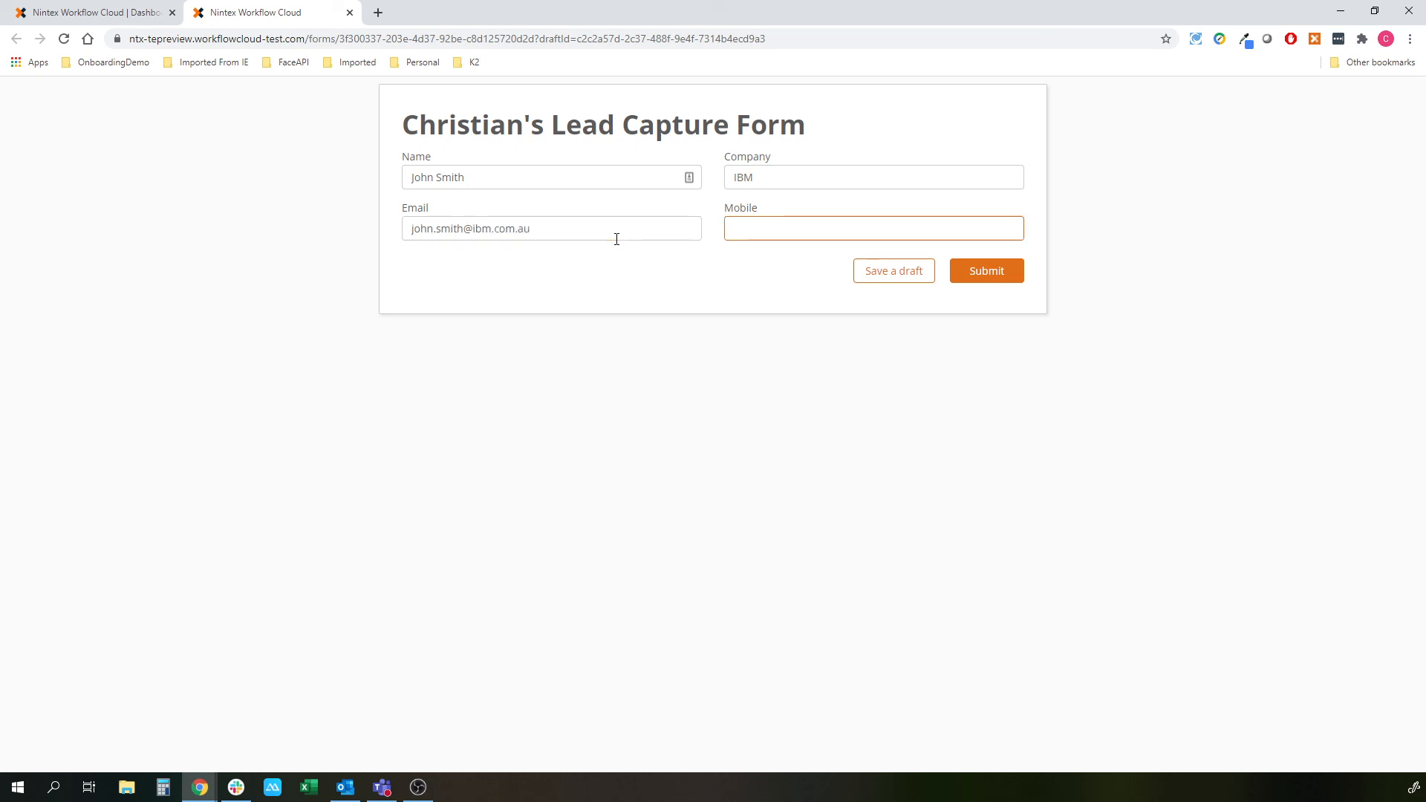
{"action": "left_click", "coordinate": [1002, 276]}
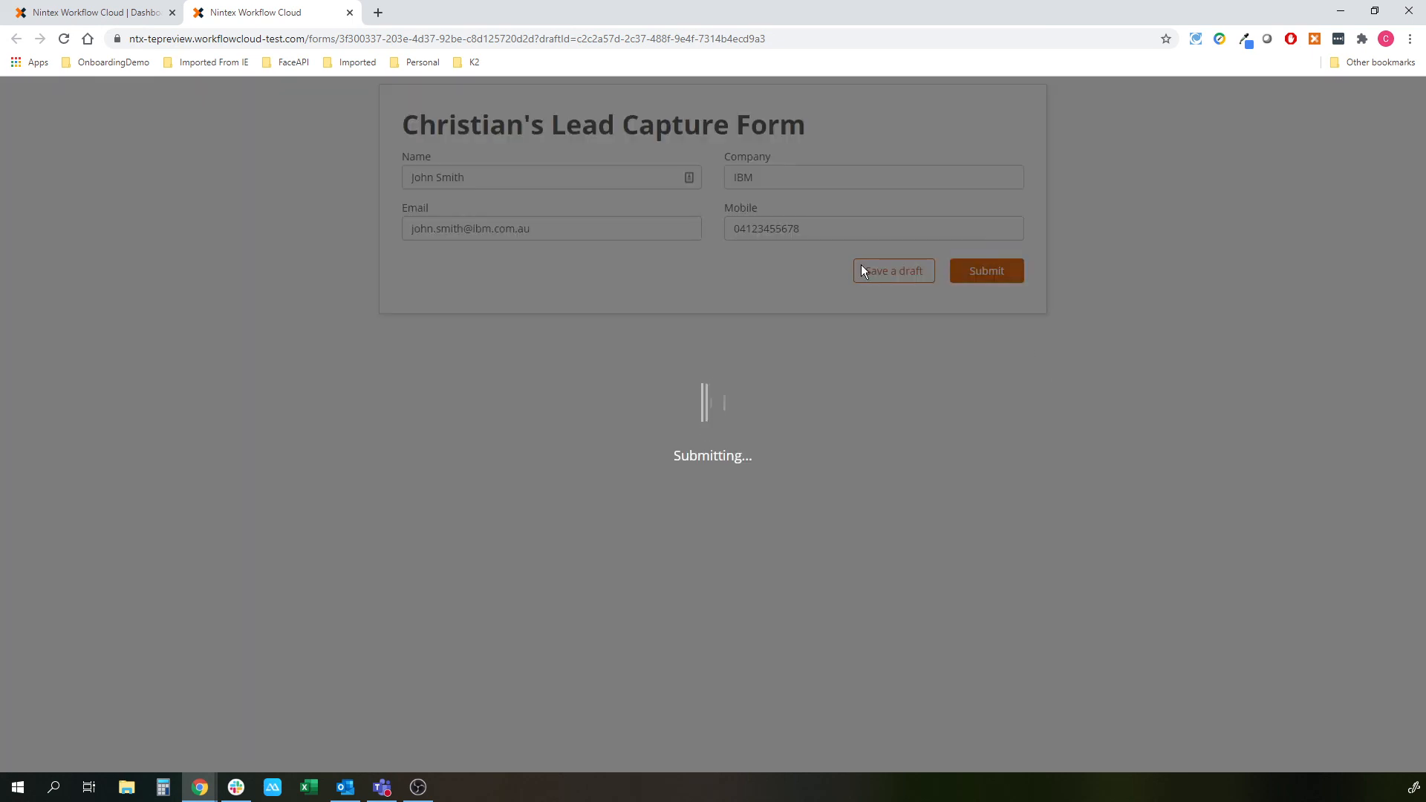
- Check that 'Form submitted successfully' appears, then close the form tab and return to My Nintex
{"action": "left_click", "coordinate": [145, 11]}
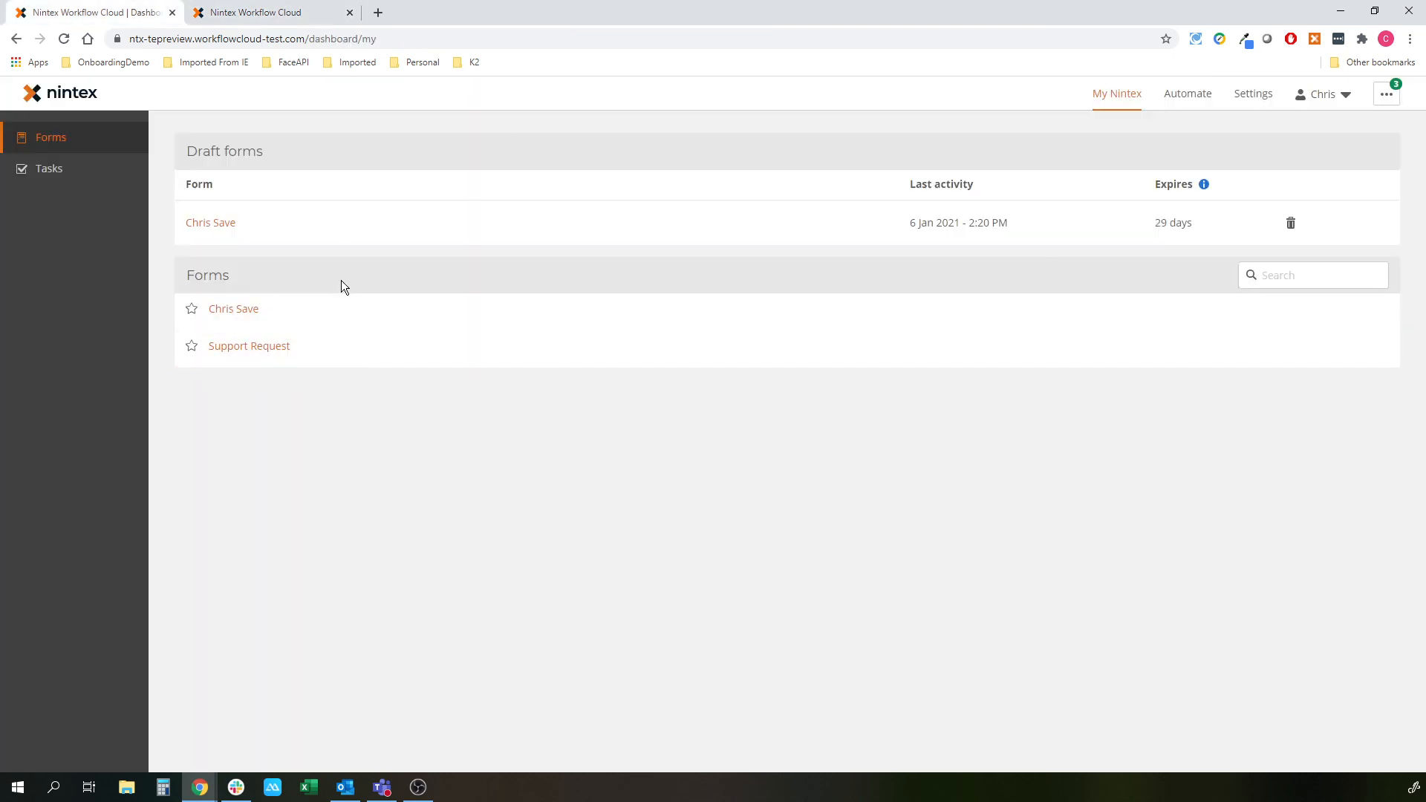
{"action": "left_click", "coordinate": [295, 21]}
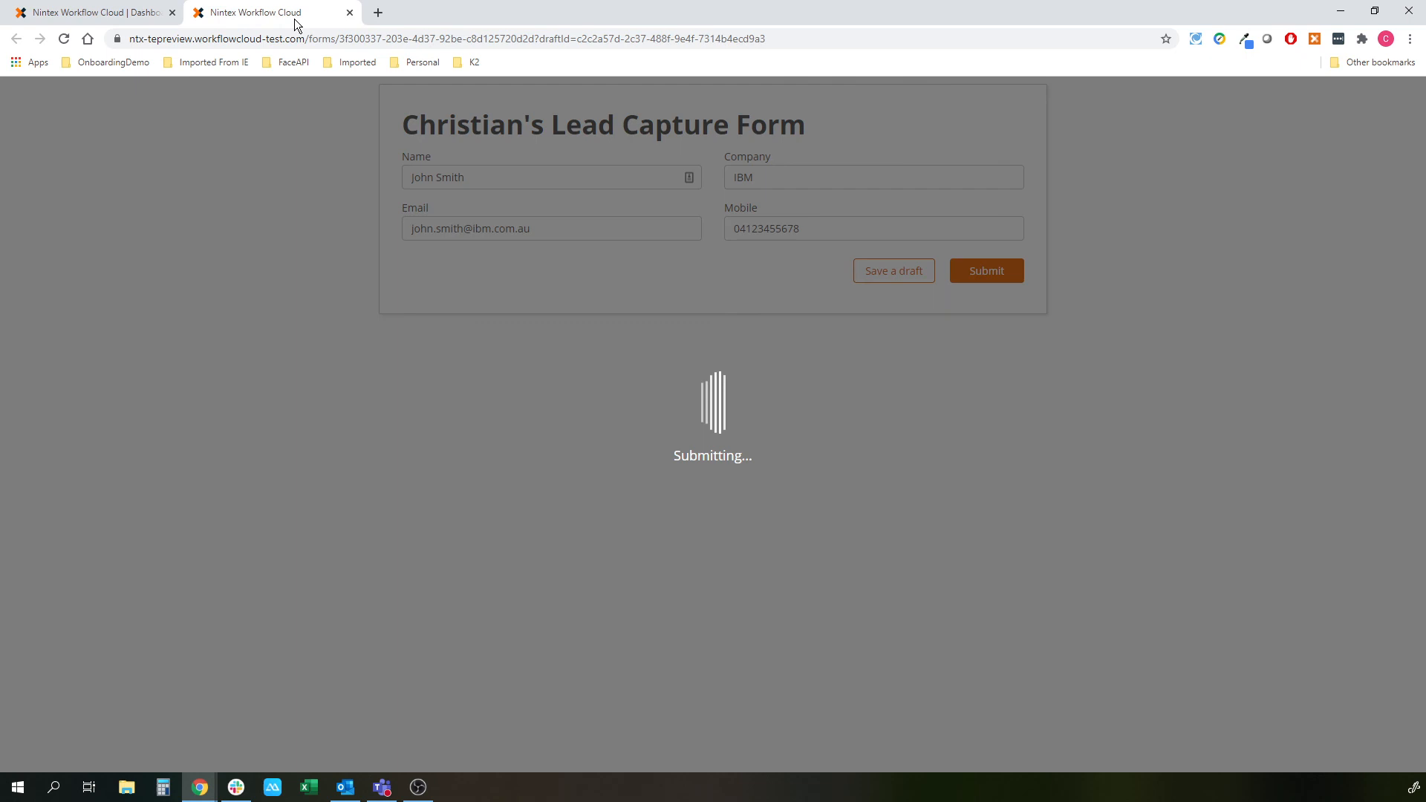
{"action": "left_click", "coordinate": [117, 18]}
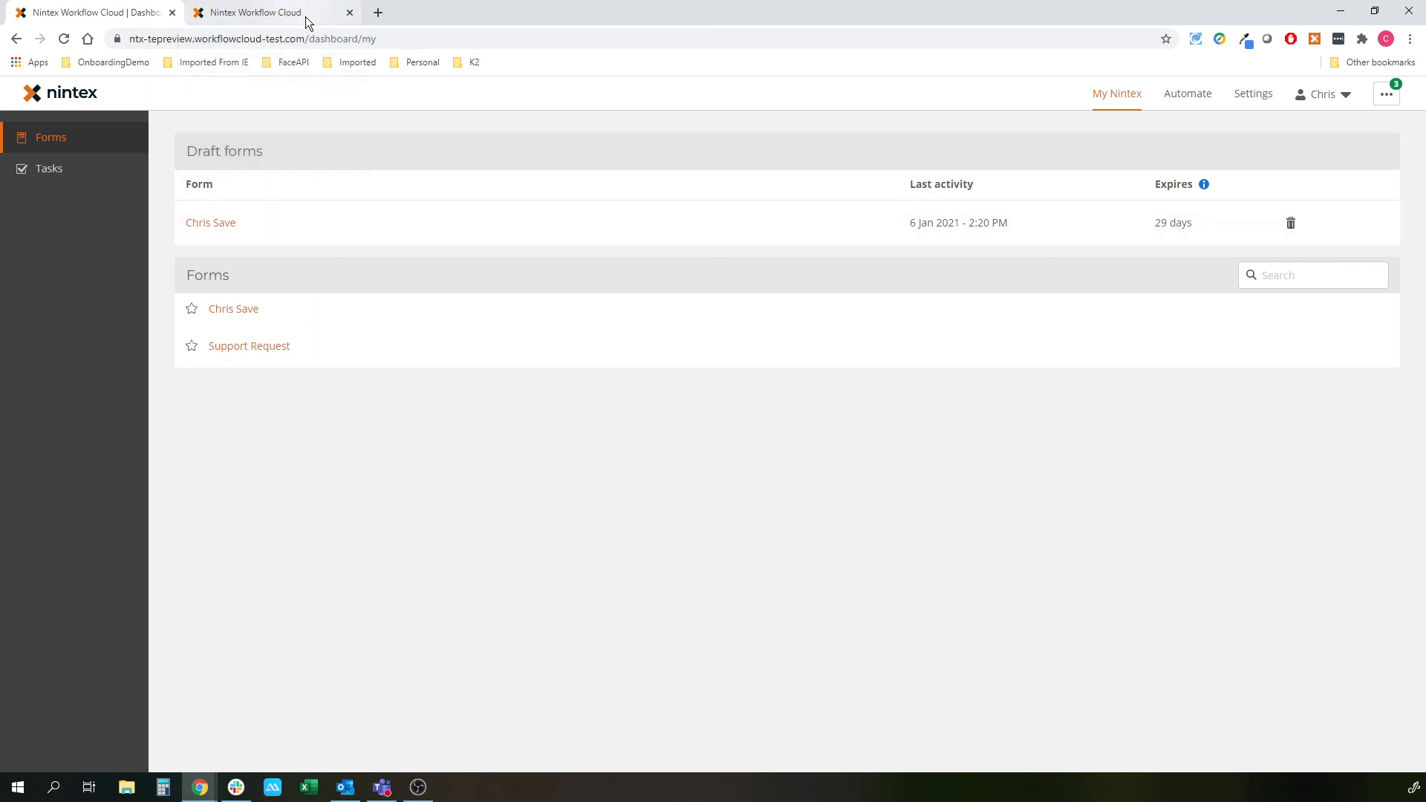
{"action": "left_click", "coordinate": [305, 17]}
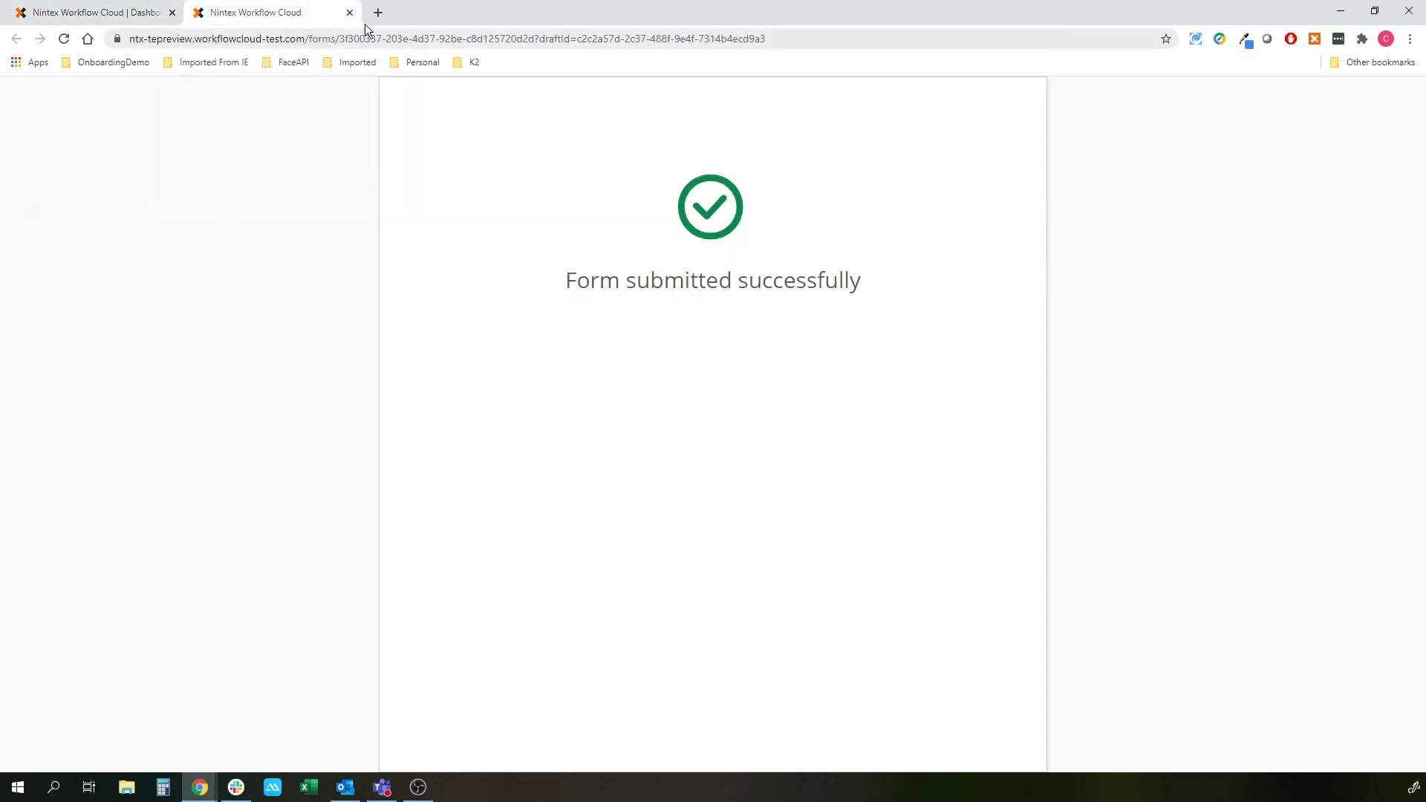
{"action": "left_click", "coordinate": [349, 13]}
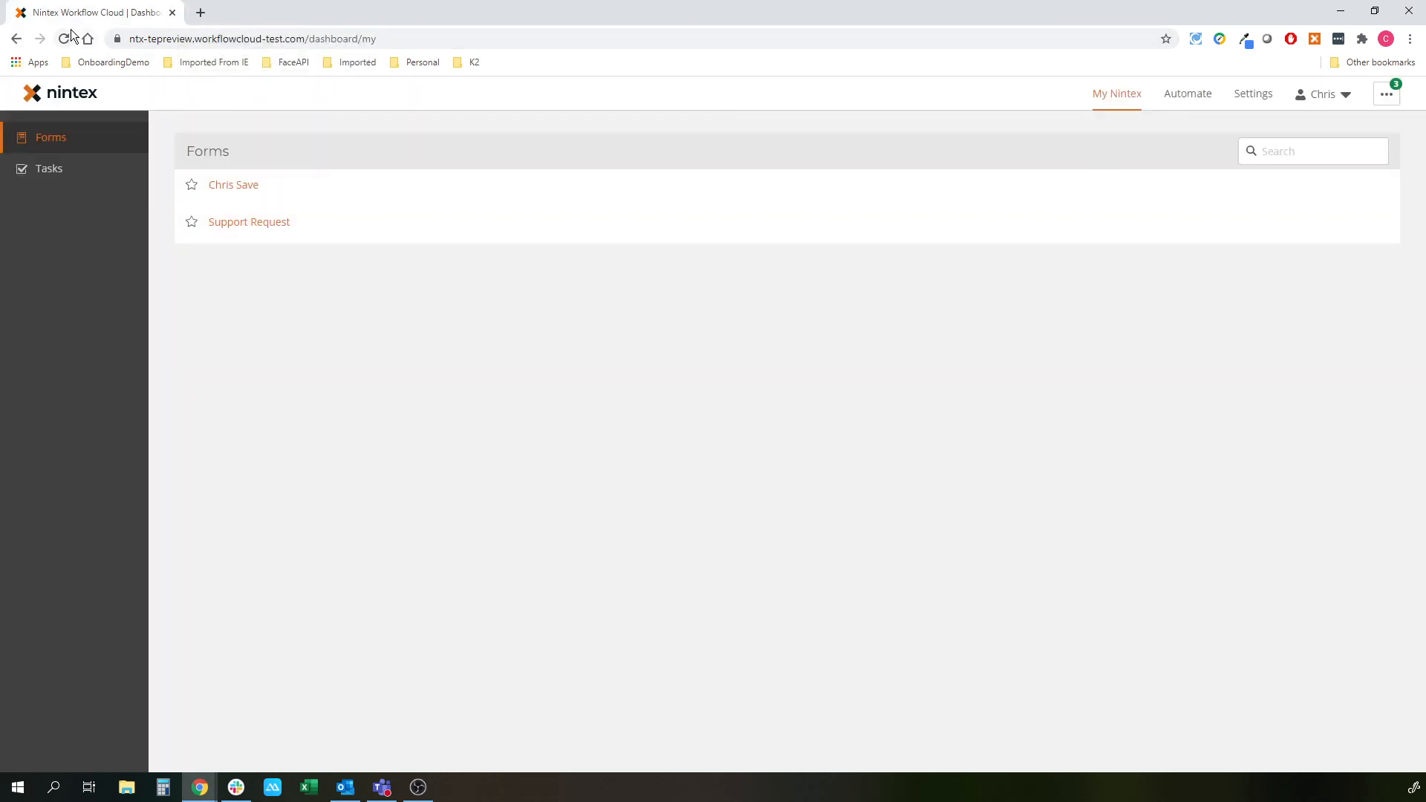